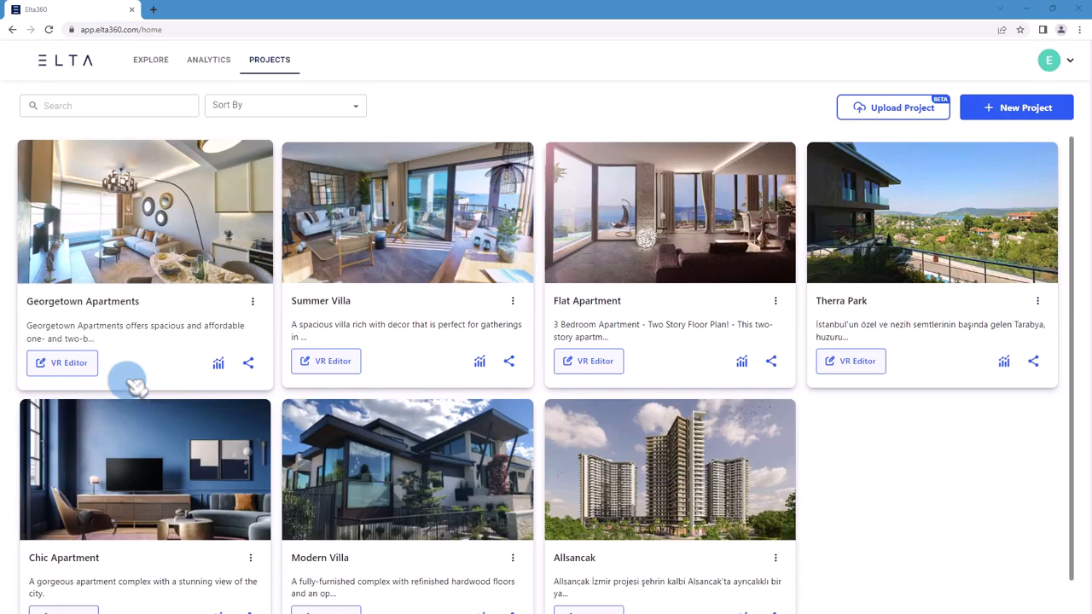
- In the VR Editor of the Georgetown Apartments project, place floor plan.jpg on Plan 1 and rename the plan "Main floor"
{"action": "left_click", "coordinate": [83, 366]}
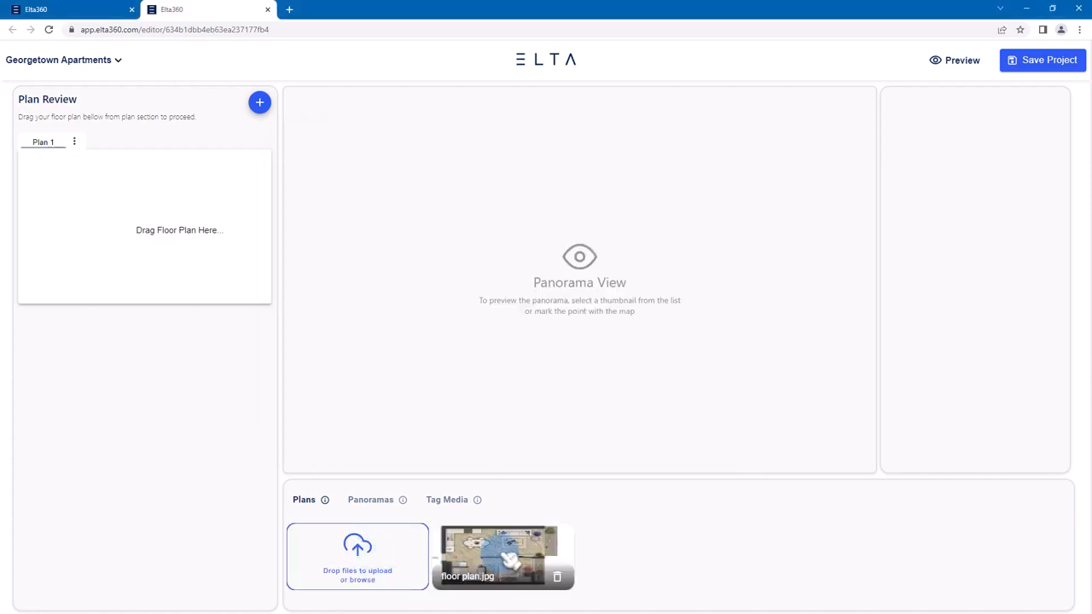
{"action": "left_click_drag", "start_coordinate": [509, 558], "coordinate": [148, 234]}
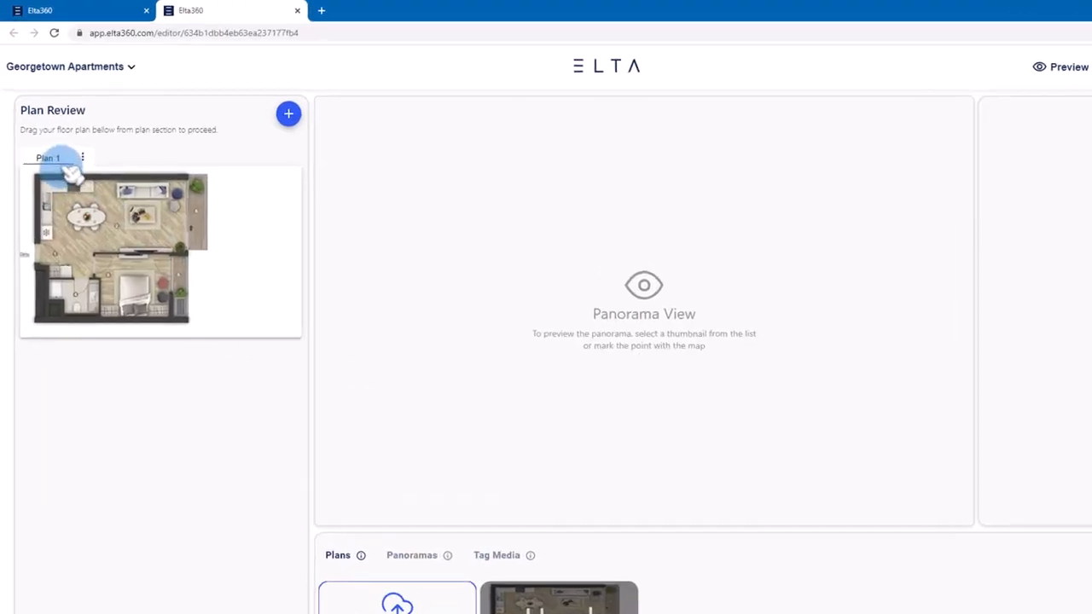
{"action": "double_click", "coordinate": [41, 158]}
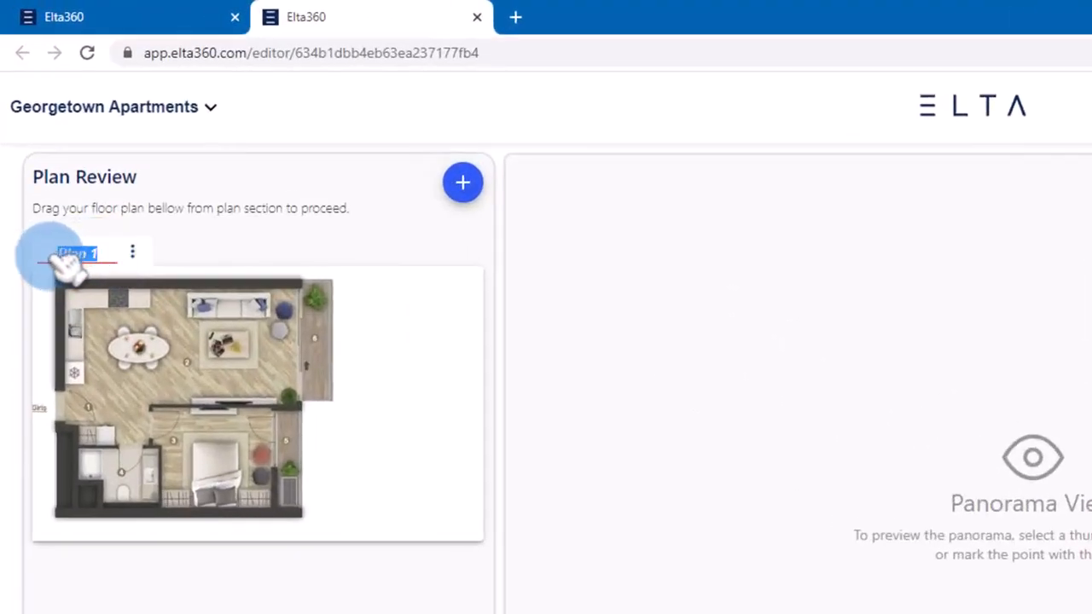
{"action": "type", "text": "Main floor"}
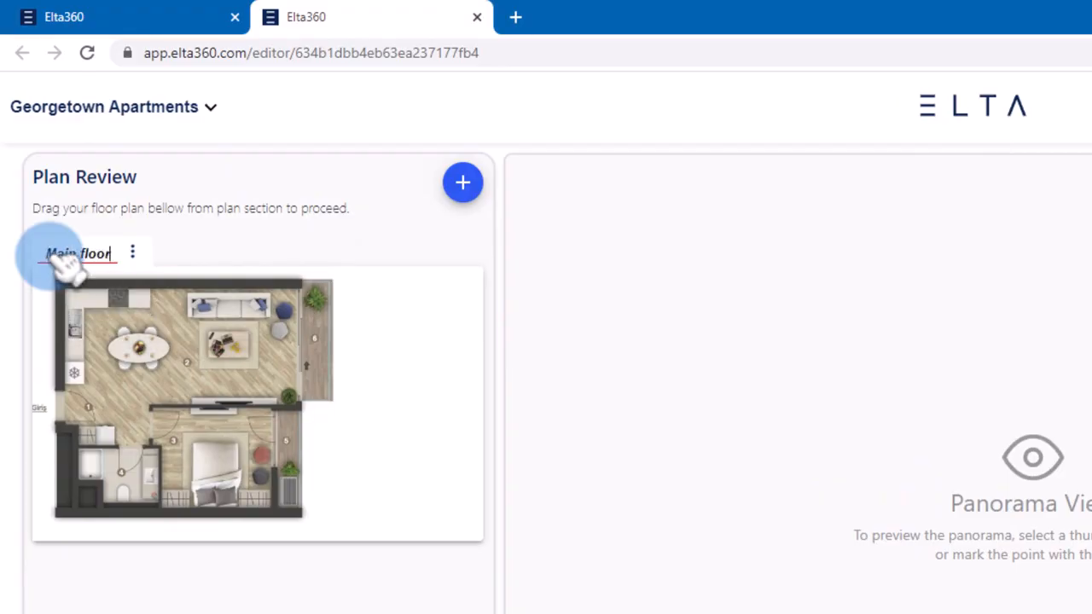
- Place the bathroom, bedroom, entrance and living room panoramas as pins on their matching rooms of the floor plan
{"action": "left_click", "coordinate": [375, 500]}
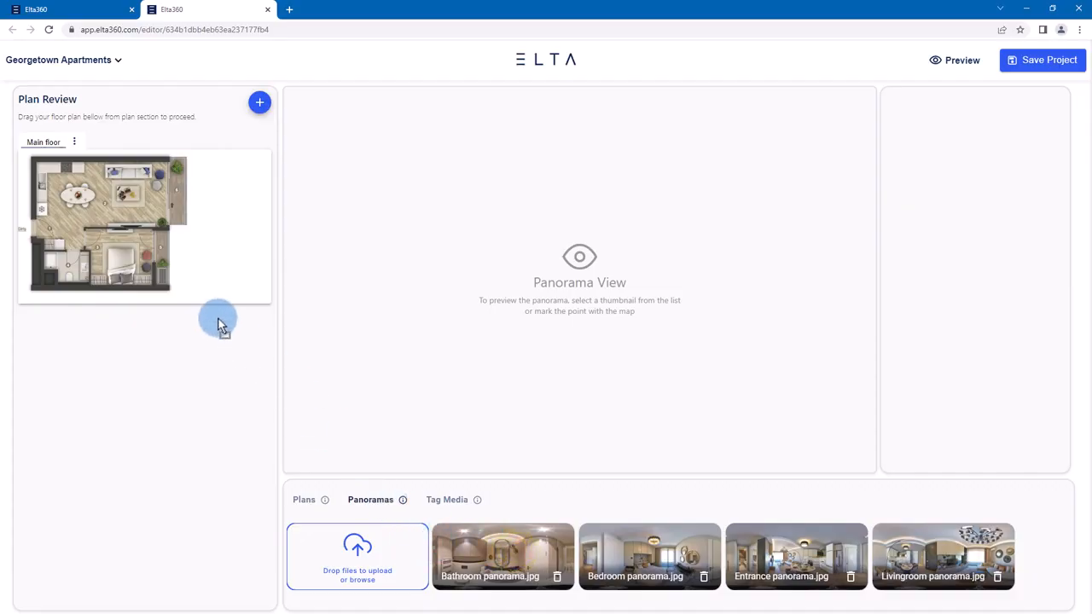
{"action": "left_click_drag", "start_coordinate": [65, 260], "coordinate": [65, 260]}
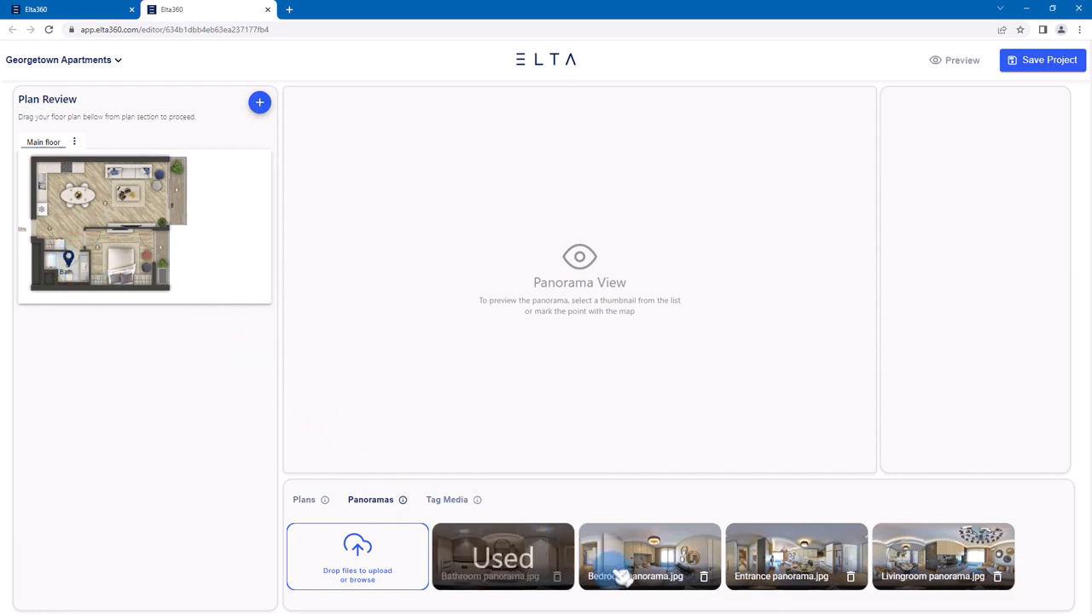
{"action": "mouse_move", "coordinate": [622, 573]}
{"action": "left_mouse_down"}
{"action": "mouse_move", "coordinate": [568, 519]}
{"action": "mouse_move", "coordinate": [181, 273]}
{"action": "mouse_move", "coordinate": [128, 254]}
{"action": "left_mouse_up"}
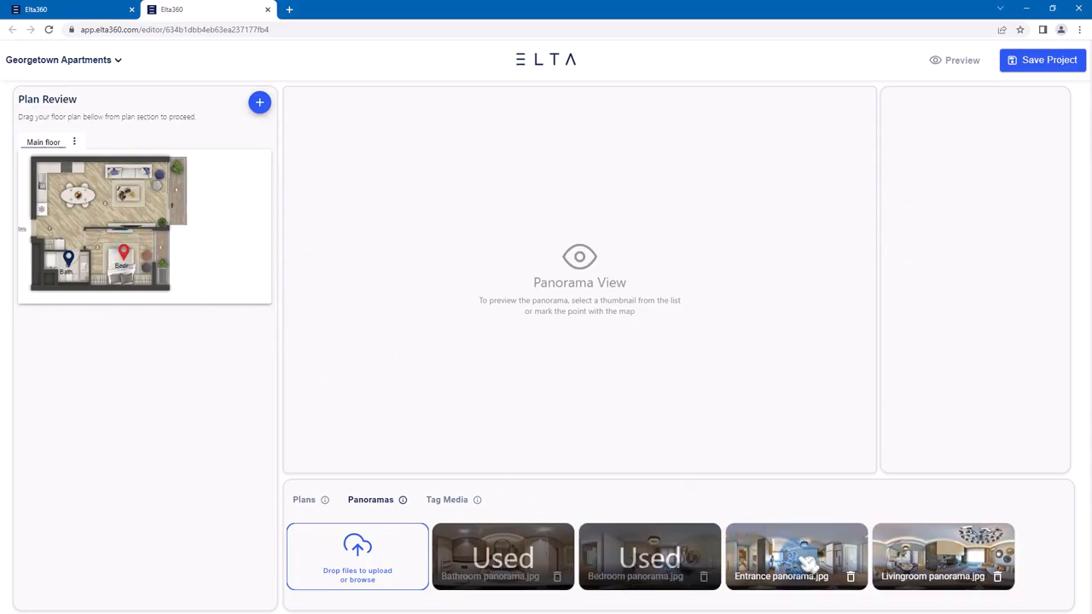
{"action": "left_click_drag", "start_coordinate": [804, 560], "coordinate": [47, 218]}
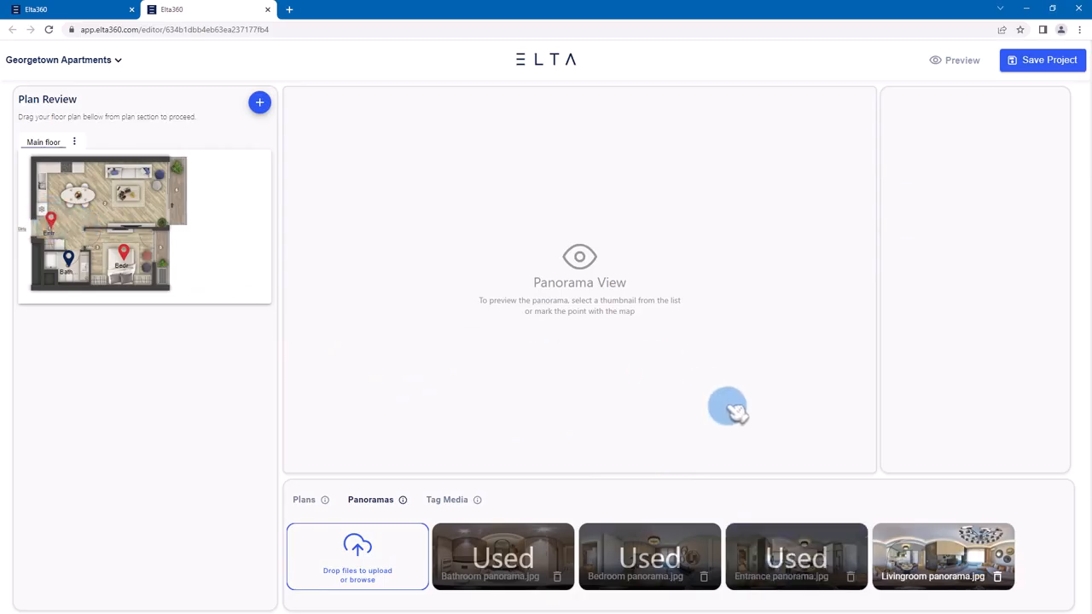
{"action": "mouse_move", "coordinate": [942, 552]}
{"action": "left_mouse_down"}
{"action": "mouse_move", "coordinate": [253, 237]}
{"action": "mouse_move", "coordinate": [132, 196]}
{"action": "left_mouse_up"}
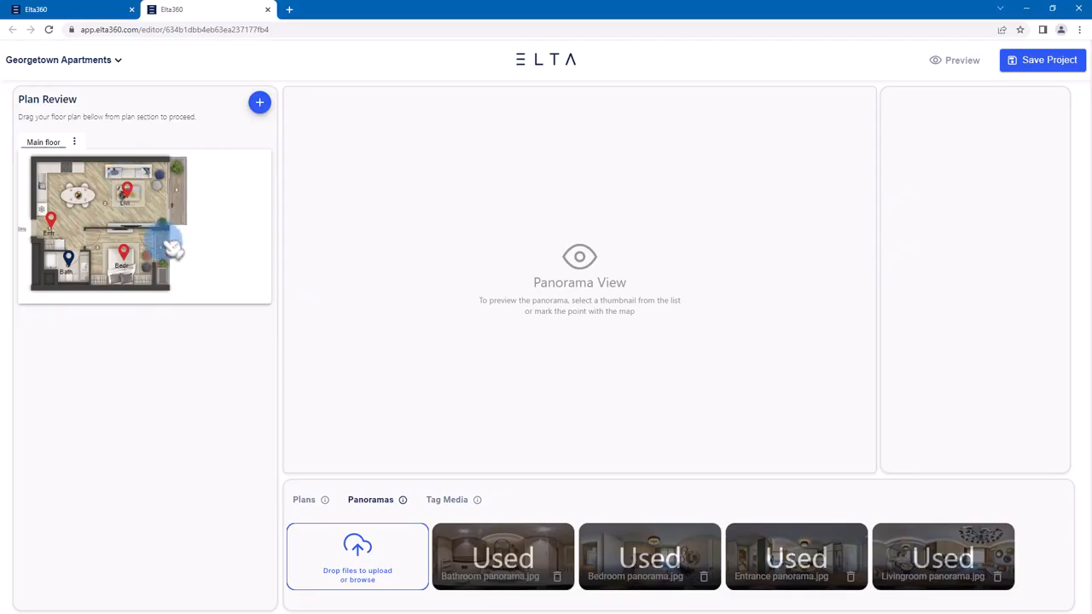
- Shorten the entrance pin's name to "Entrance" and the living room pin's name to "Livingroom"
{"action": "left_click", "coordinate": [57, 227]}
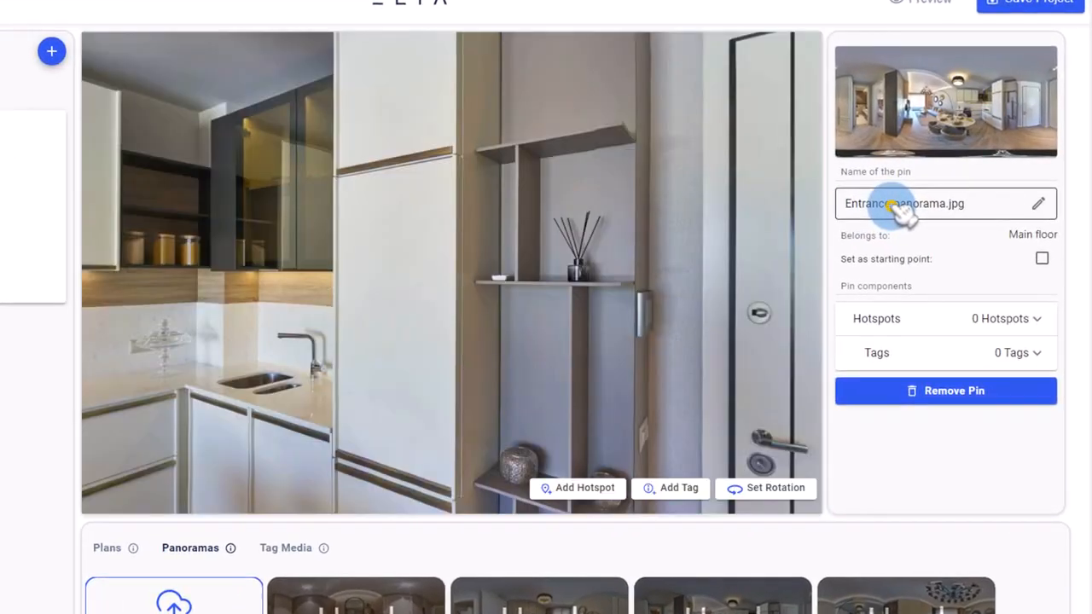
{"action": "double_click", "coordinate": [947, 217]}
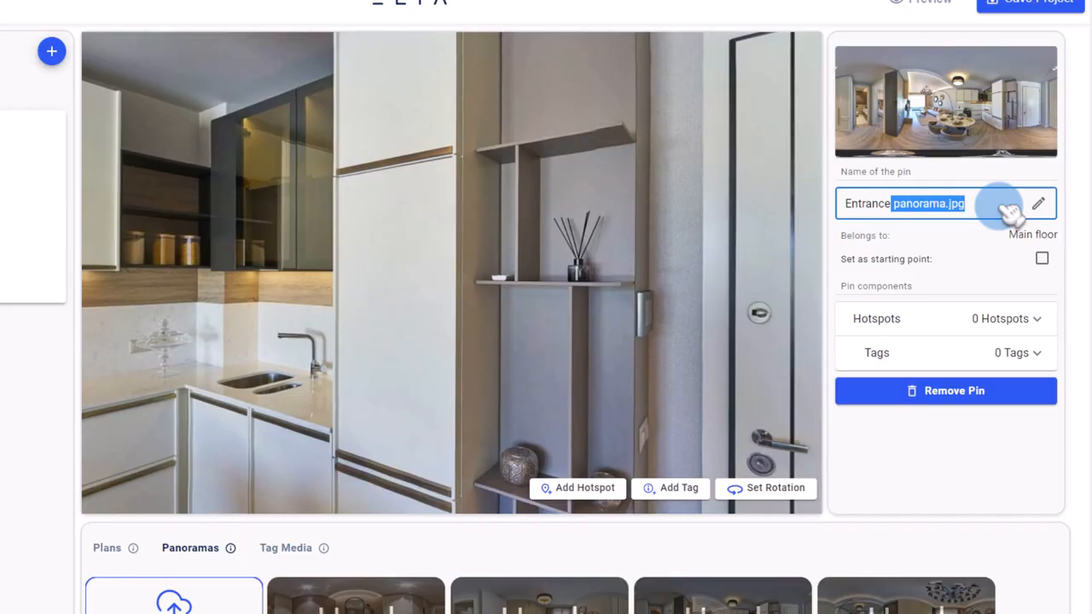
{"action": "key", "text": "BackSpace"}
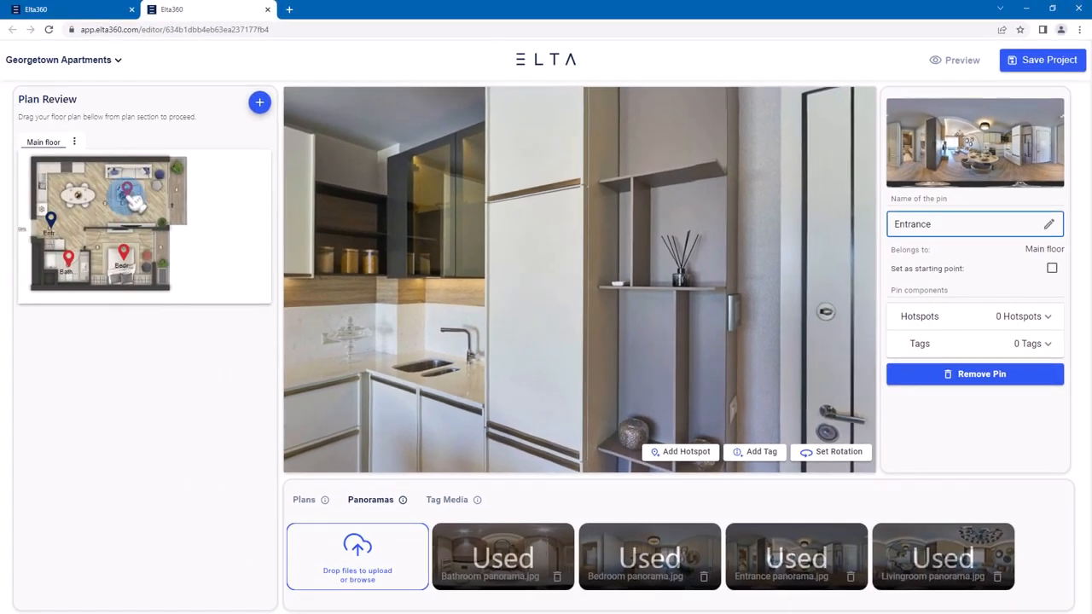
{"action": "left_click", "coordinate": [72, 183]}
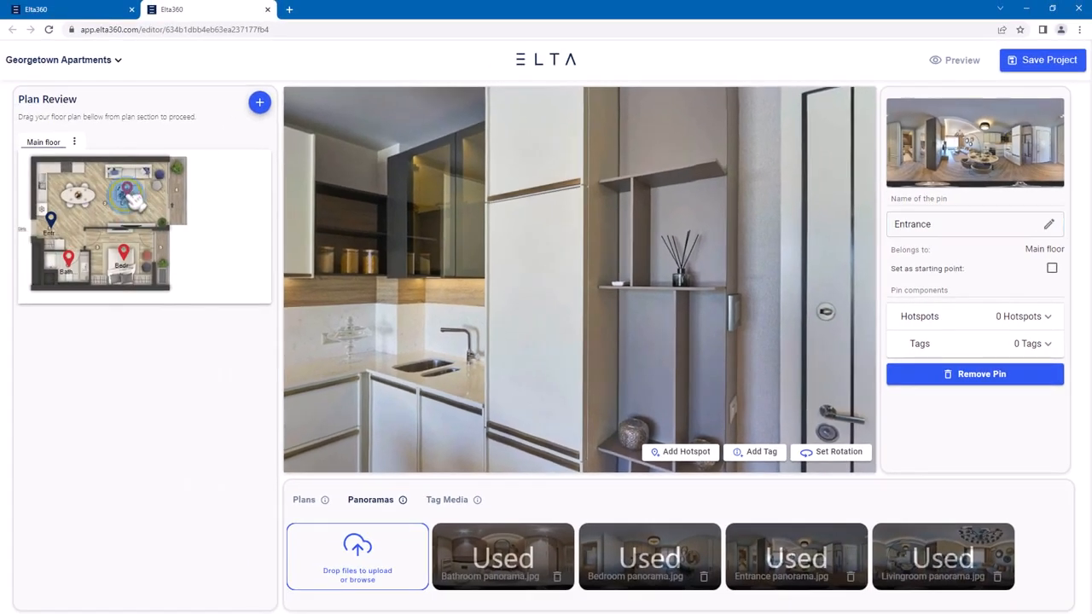
{"action": "double_click", "coordinate": [953, 227]}
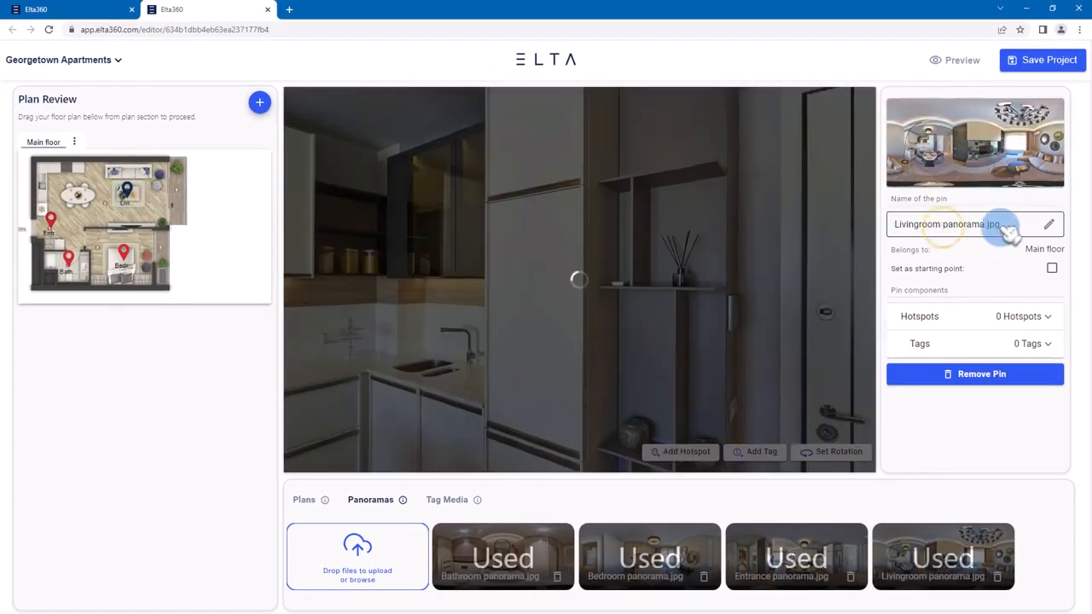
{"action": "key", "text": "BackSpace"}
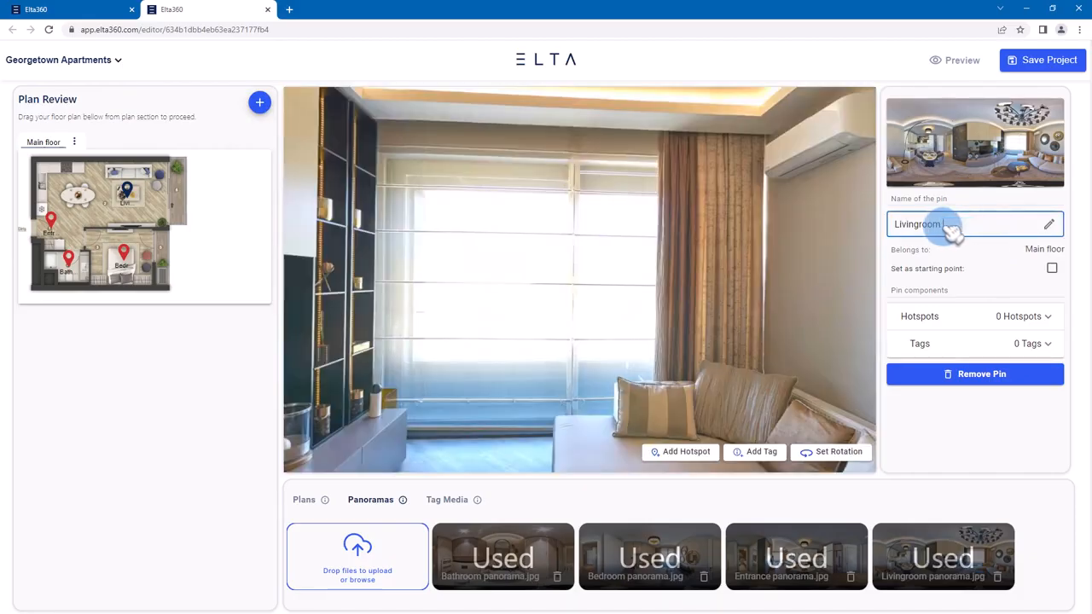
- Shorten the bedroom pin's name to "Bedroom" and the bathroom pin's name to "Bathroom"
{"action": "left_click", "coordinate": [126, 256]}
{"action": "left_click", "coordinate": [931, 223]}
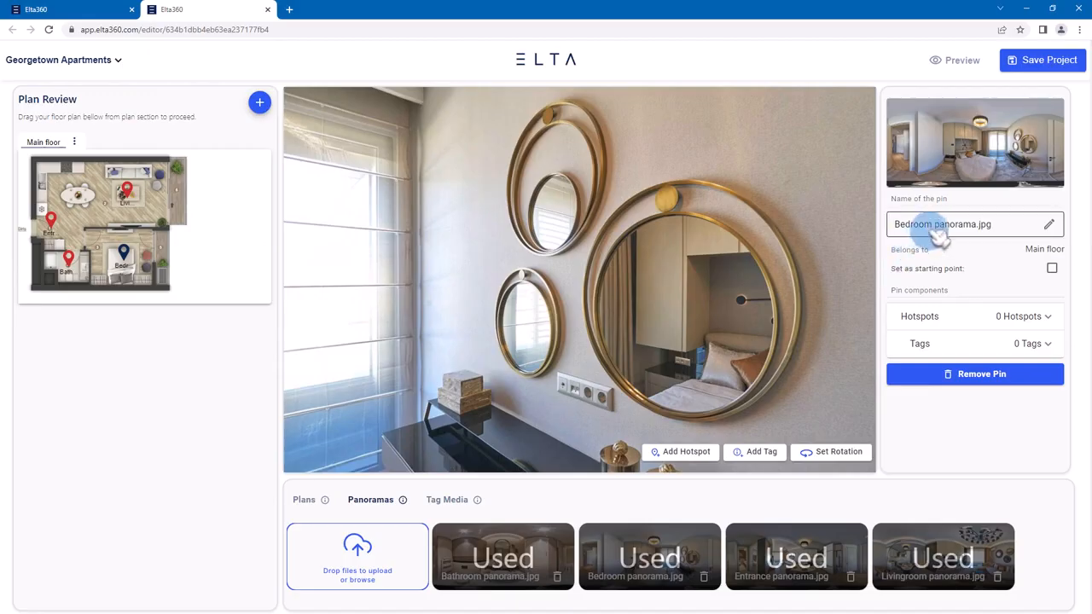
{"action": "left_click_drag", "start_coordinate": [931, 223], "coordinate": [1004, 226]}
{"action": "key", "text": "BackSpace"}
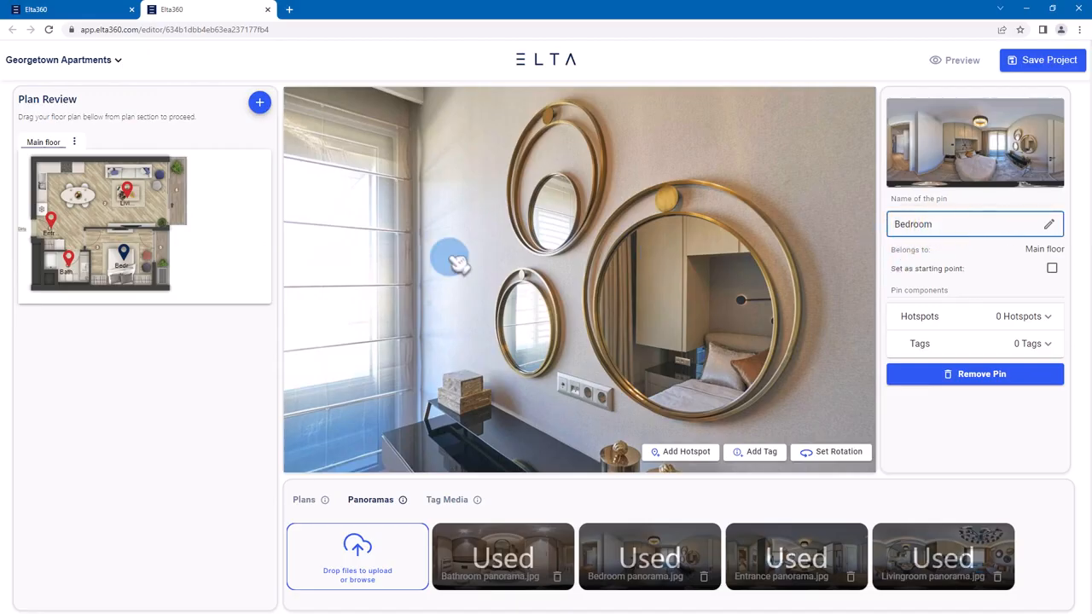
{"action": "left_click", "coordinate": [68, 257]}
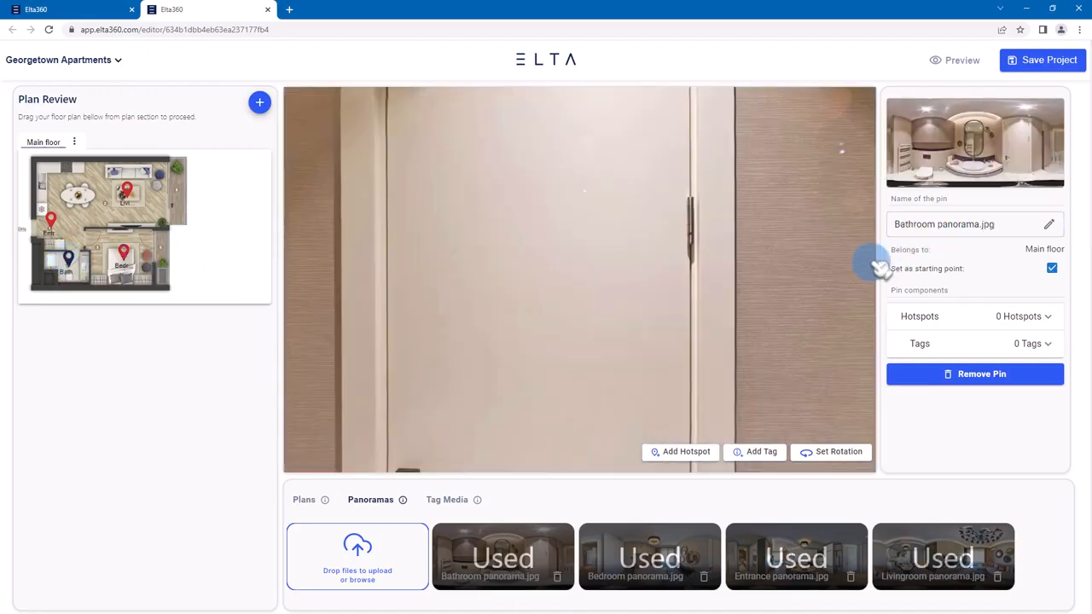
{"action": "left_click", "coordinate": [946, 229]}
{"action": "left_click_drag", "start_coordinate": [936, 225], "coordinate": [993, 225]}
{"action": "key", "text": "BackSpace"}
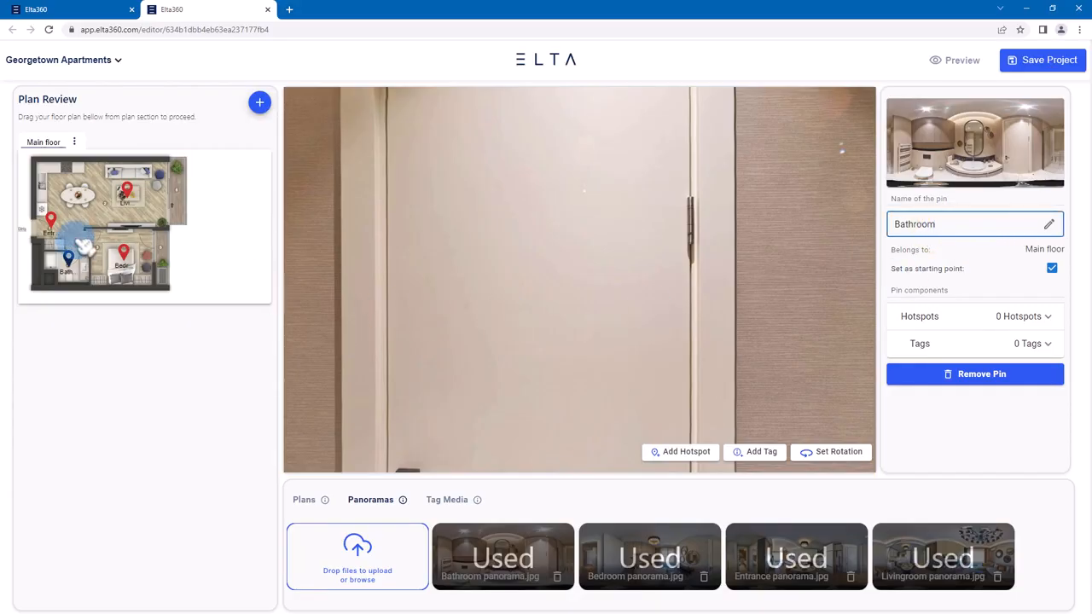
- Make the Entrance pin the starting point and set its panorama rotation centred on the TV wall, looking toward the living room window
{"action": "left_click", "coordinate": [53, 224]}
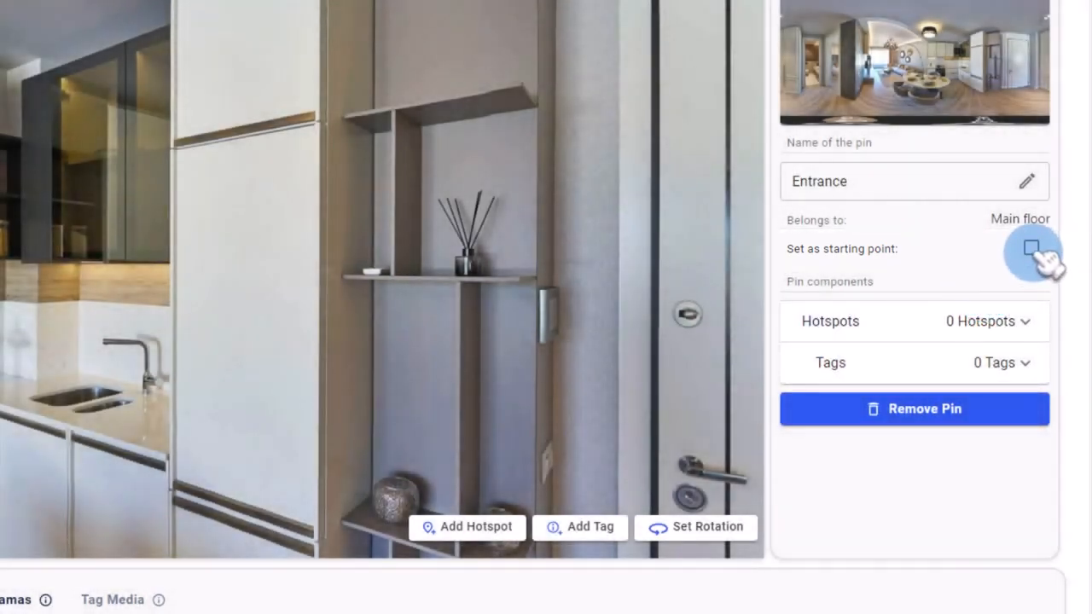
{"action": "left_click", "coordinate": [1031, 249]}
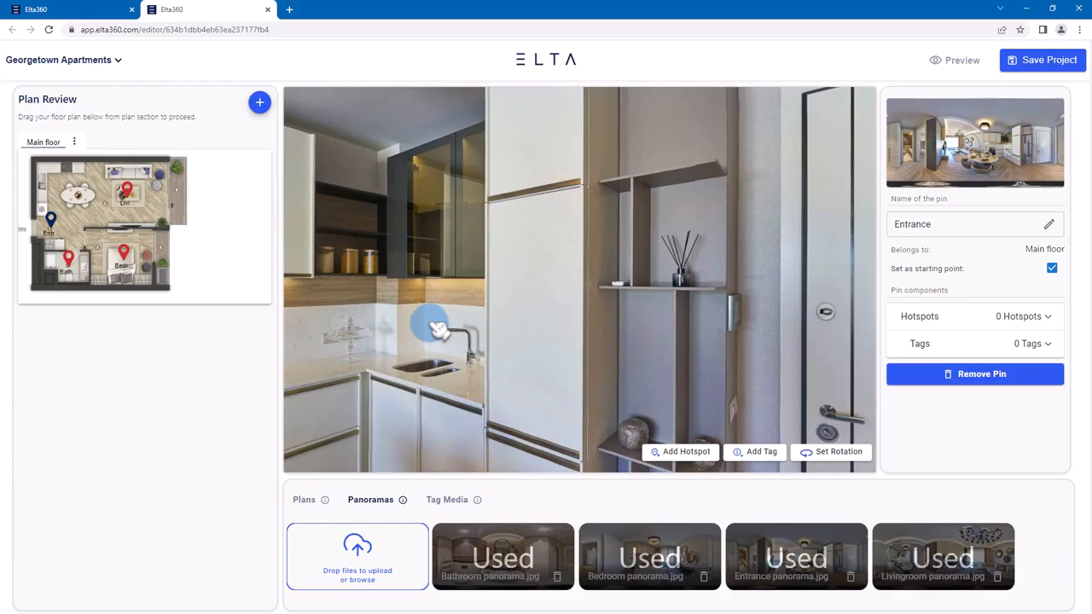
{"action": "left_click_drag", "start_coordinate": [430, 325], "coordinate": [710, 300]}
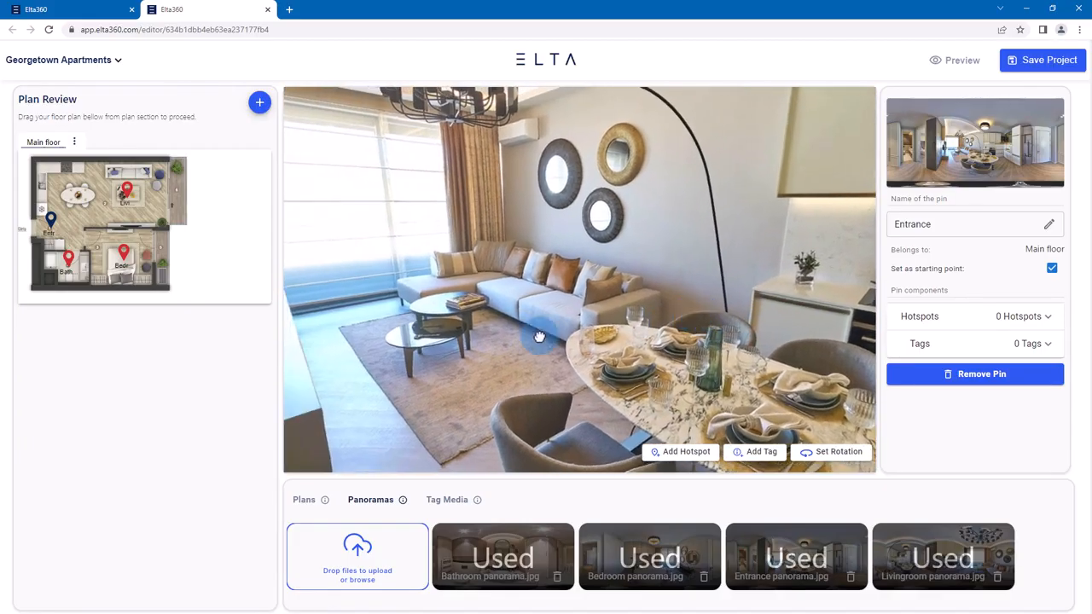
{"action": "left_click_drag", "start_coordinate": [409, 347], "coordinate": [663, 398]}
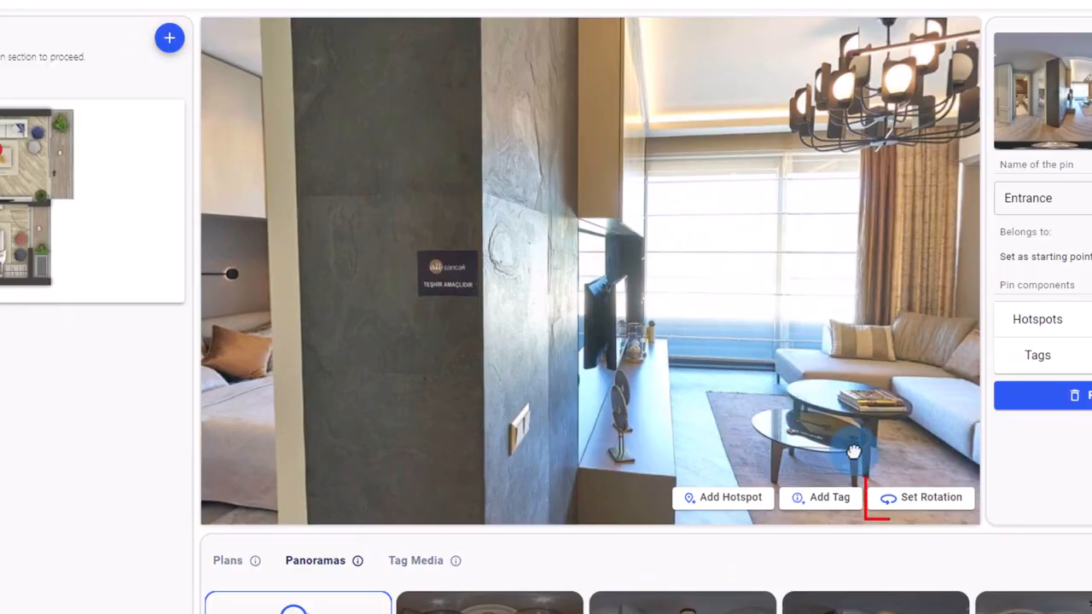
{"action": "left_click", "coordinate": [825, 453]}
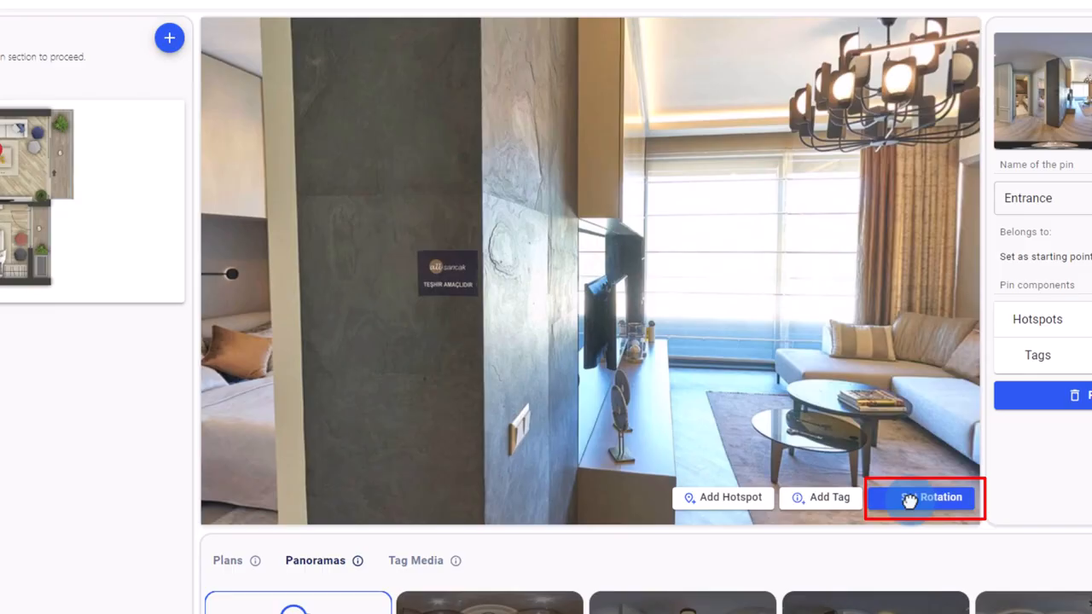
{"action": "left_click", "coordinate": [909, 500]}
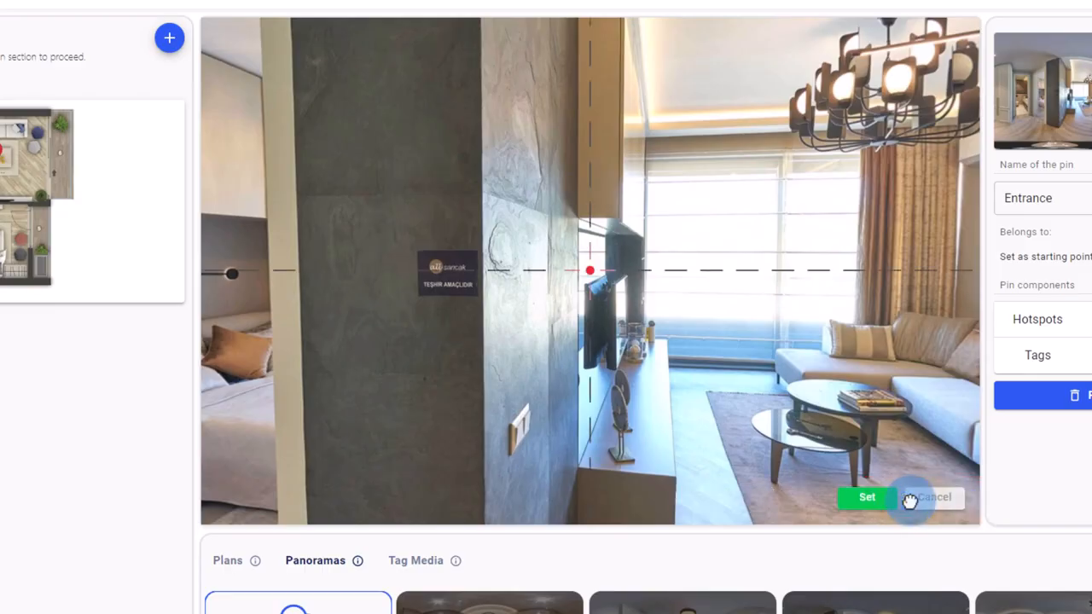
{"action": "left_click", "coordinate": [878, 502]}
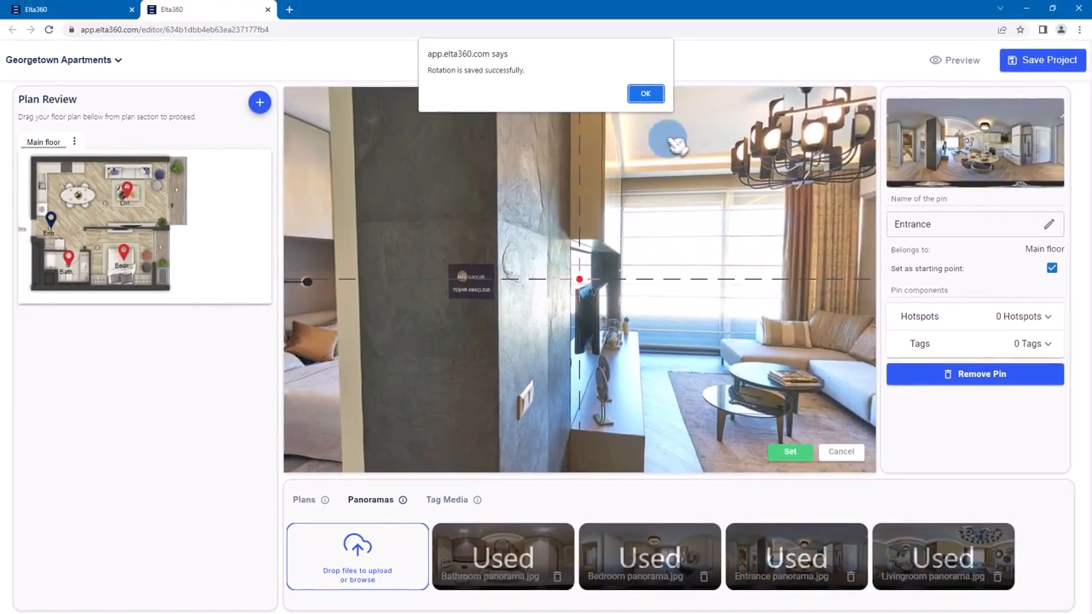
{"action": "left_click", "coordinate": [645, 94]}
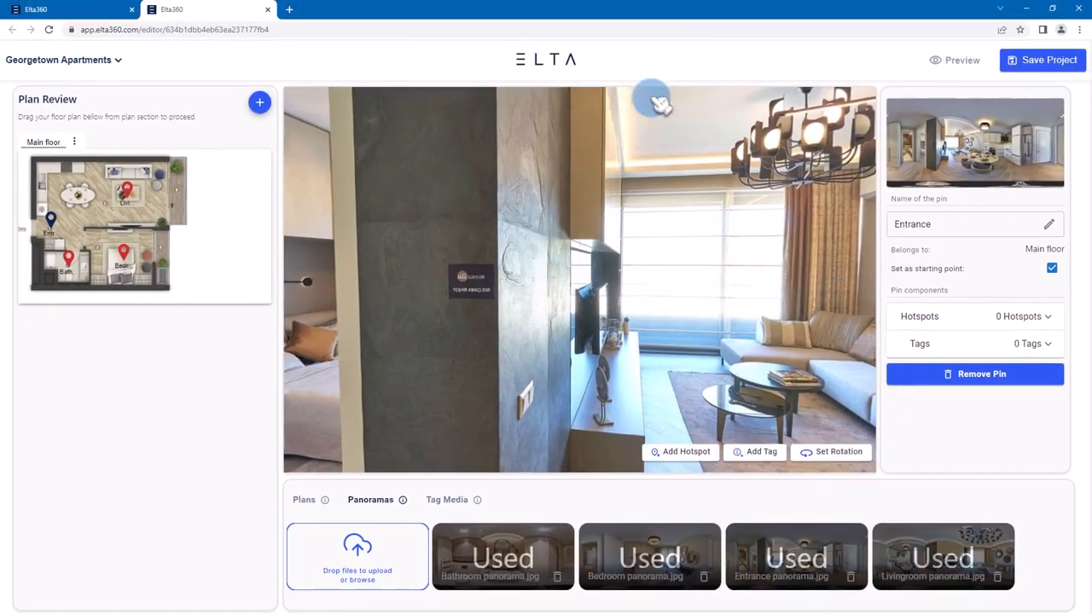
- Add a hotspot from the Entrance panorama to the Bathroom pin and position it in the bathroom doorway
{"action": "left_click_drag", "start_coordinate": [436, 333], "coordinate": [771, 336]}
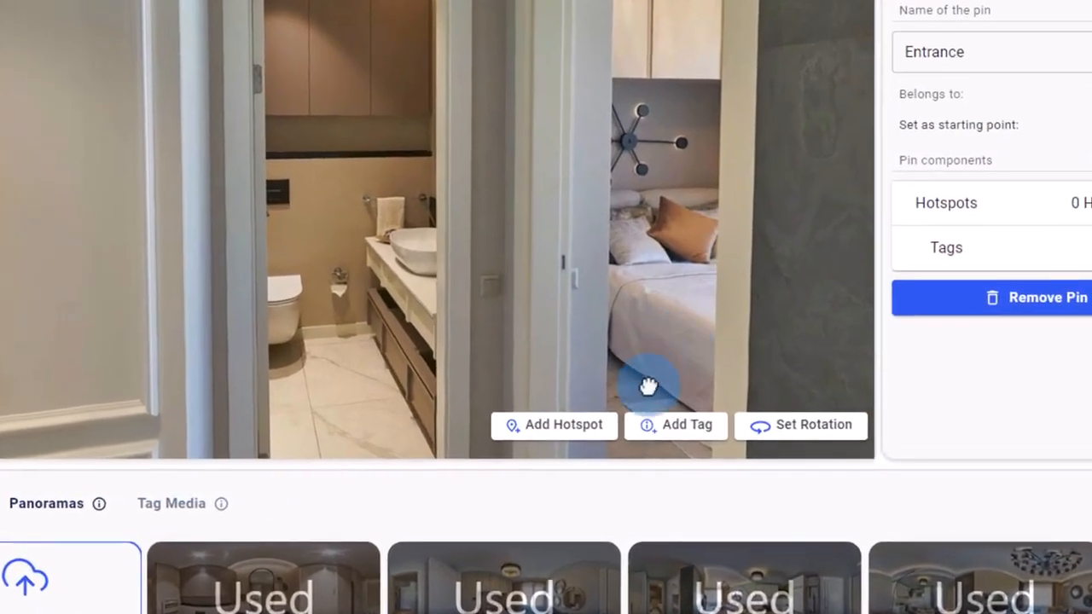
{"action": "left_click", "coordinate": [685, 451]}
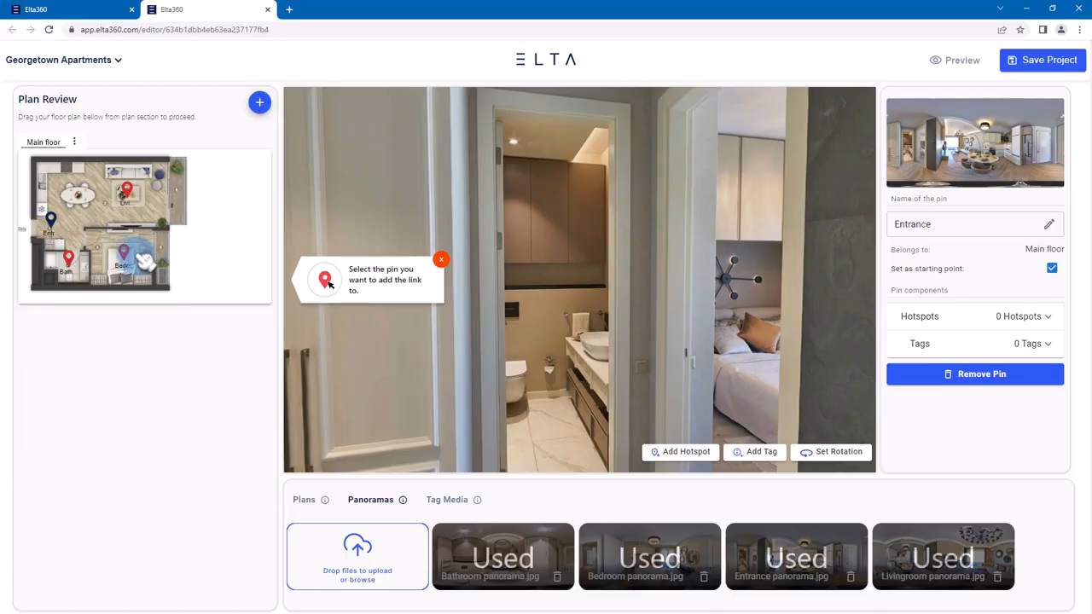
{"action": "left_click", "coordinate": [73, 261]}
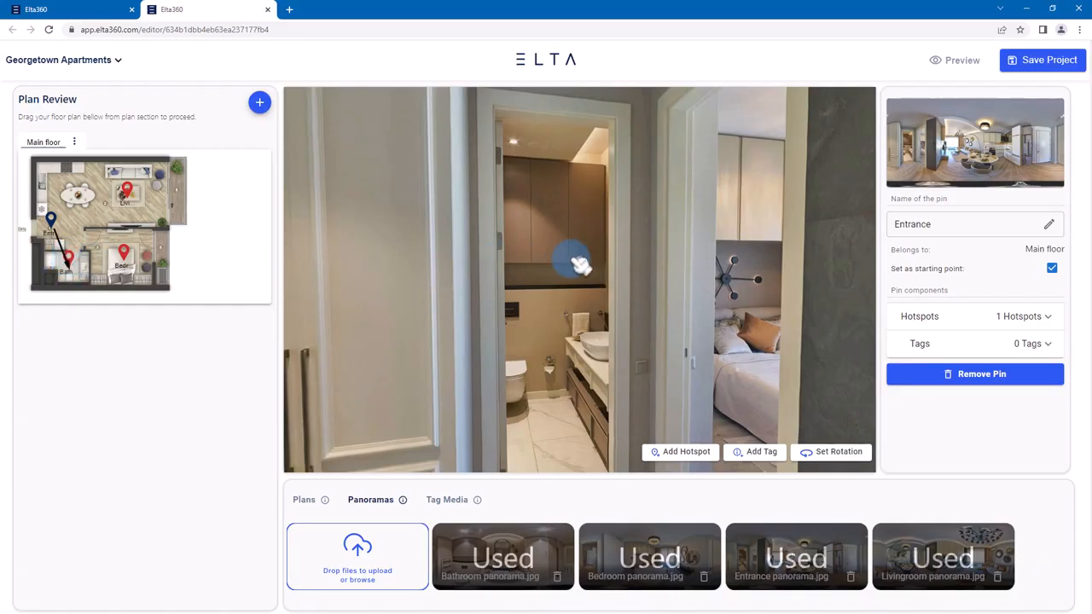
{"action": "mouse_move", "coordinate": [589, 271]}
{"action": "left_mouse_down"}
{"action": "mouse_move", "coordinate": [554, 278]}
{"action": "mouse_move", "coordinate": [544, 230]}
{"action": "left_mouse_up"}
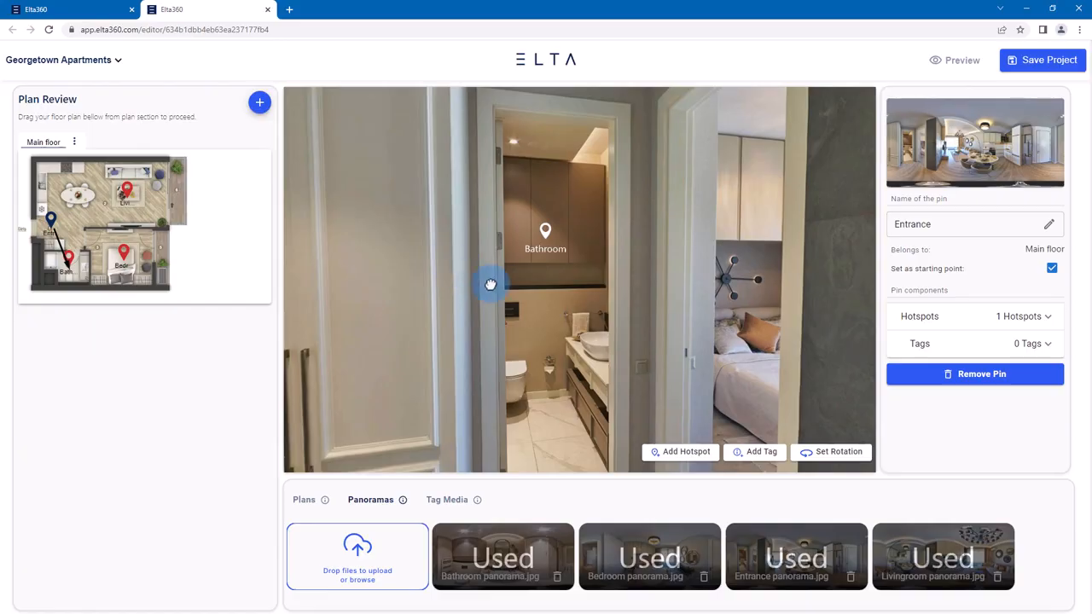
- Add a hotspot from the Entrance panorama to the Bedroom pin and position it in the bedroom doorway
{"action": "left_click", "coordinate": [689, 452]}
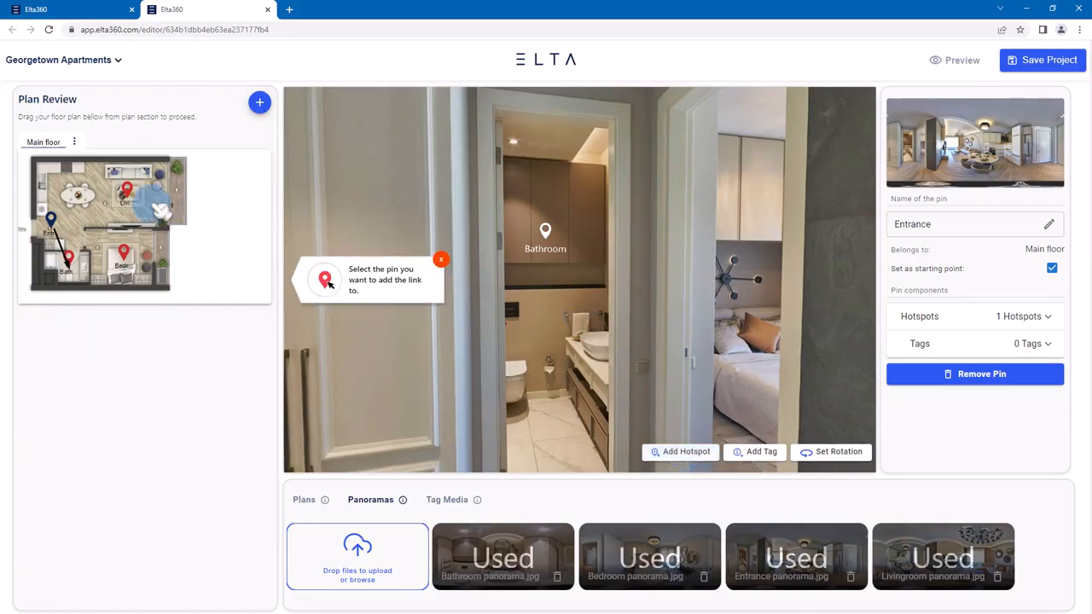
{"action": "left_click", "coordinate": [124, 255]}
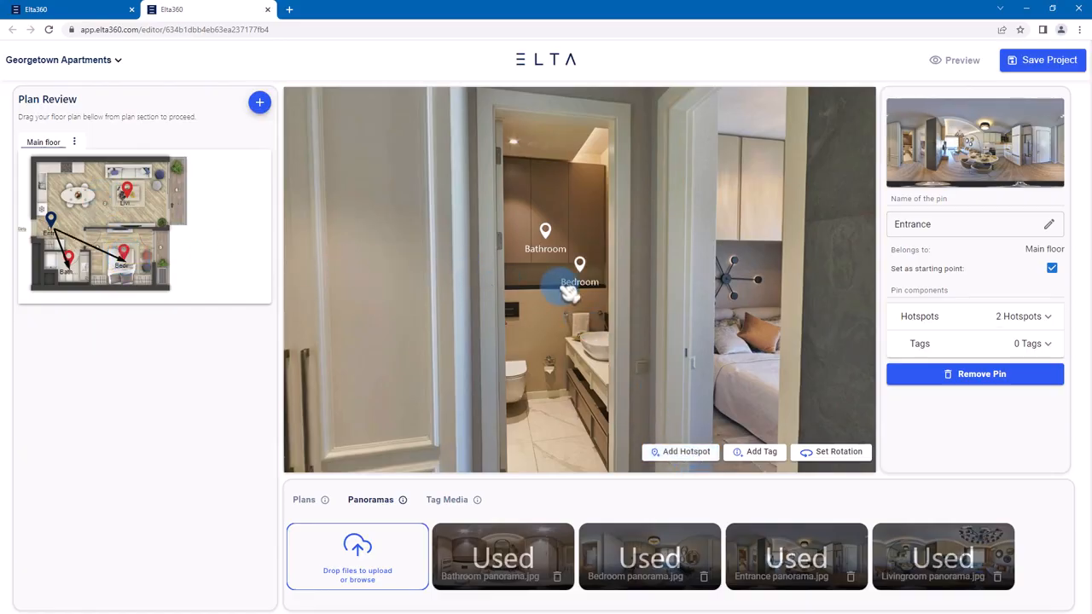
{"action": "left_click_drag", "start_coordinate": [568, 276], "coordinate": [755, 239]}
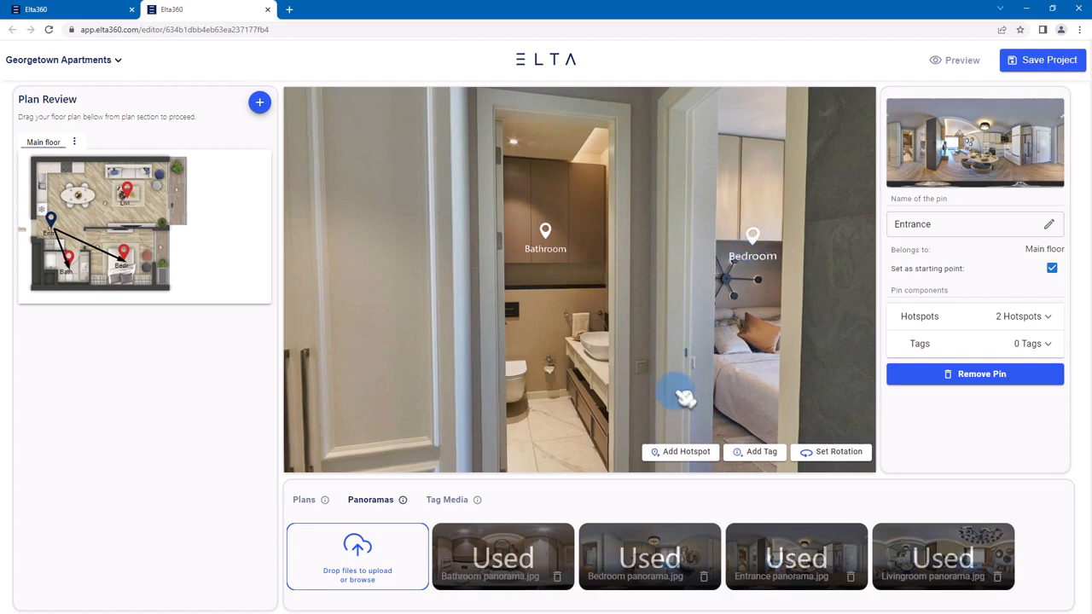
- Add a hotspot from the Entrance panorama to the Livingroom pin and position it above the sofa, between the curtain and the round mirrors
{"action": "left_click_drag", "start_coordinate": [853, 351], "coordinate": [284, 281]}
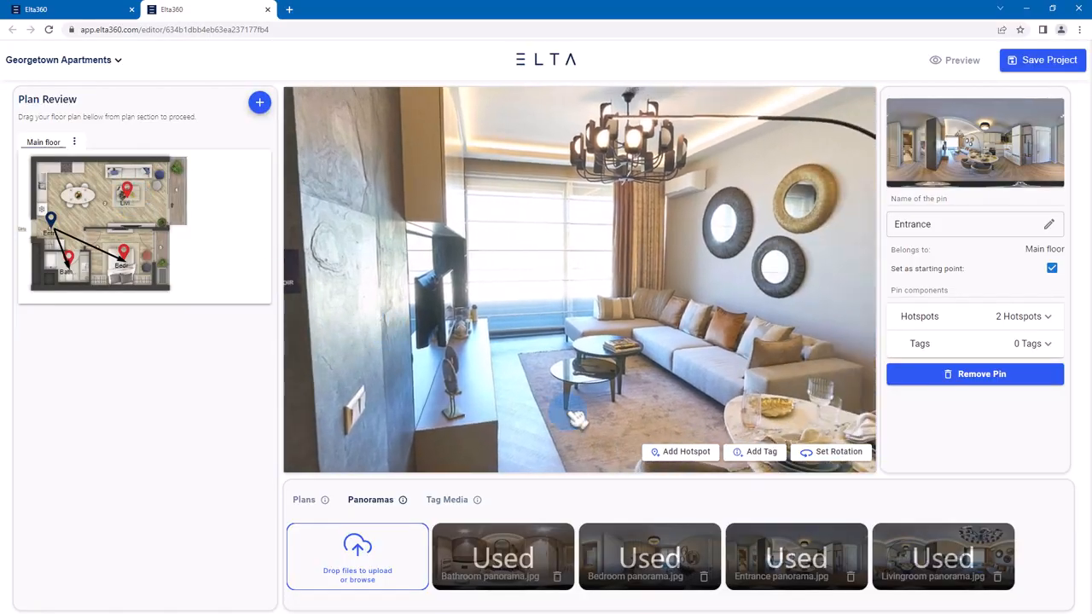
{"action": "left_click", "coordinate": [697, 453]}
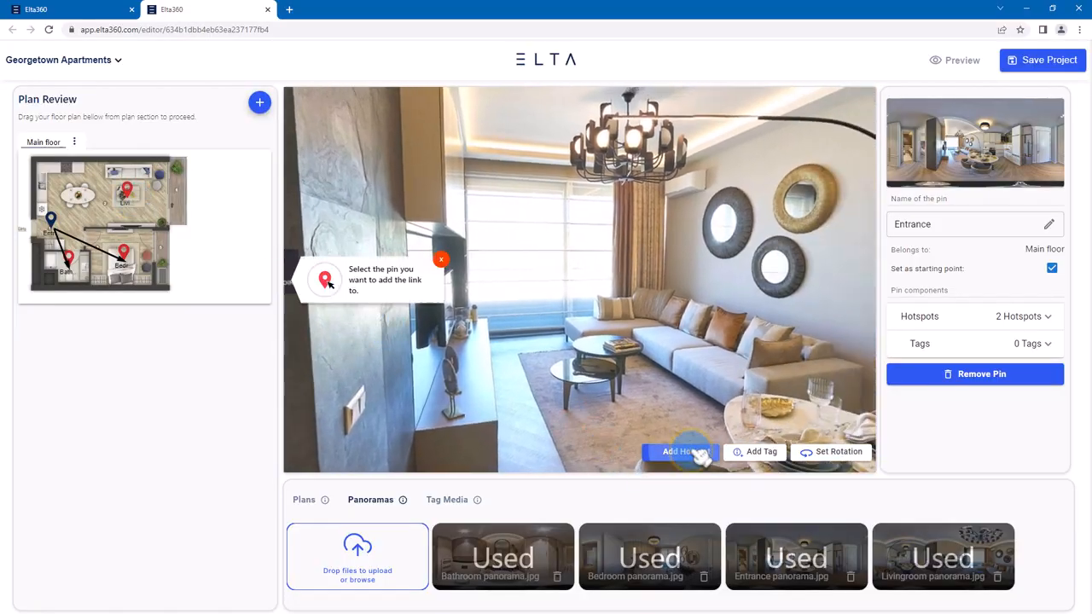
{"action": "left_click", "coordinate": [130, 192]}
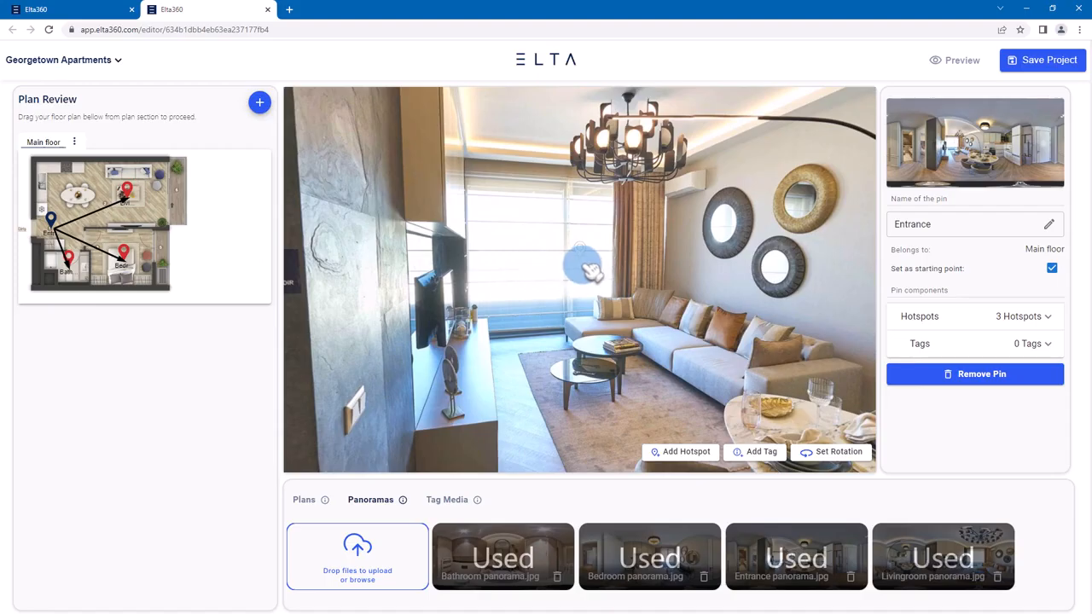
{"action": "mouse_move", "coordinate": [583, 264]}
{"action": "left_mouse_down"}
{"action": "mouse_move", "coordinate": [653, 287]}
{"action": "mouse_move", "coordinate": [613, 277]}
{"action": "mouse_move", "coordinate": [614, 266]}
{"action": "mouse_move", "coordinate": [743, 278]}
{"action": "left_mouse_up"}
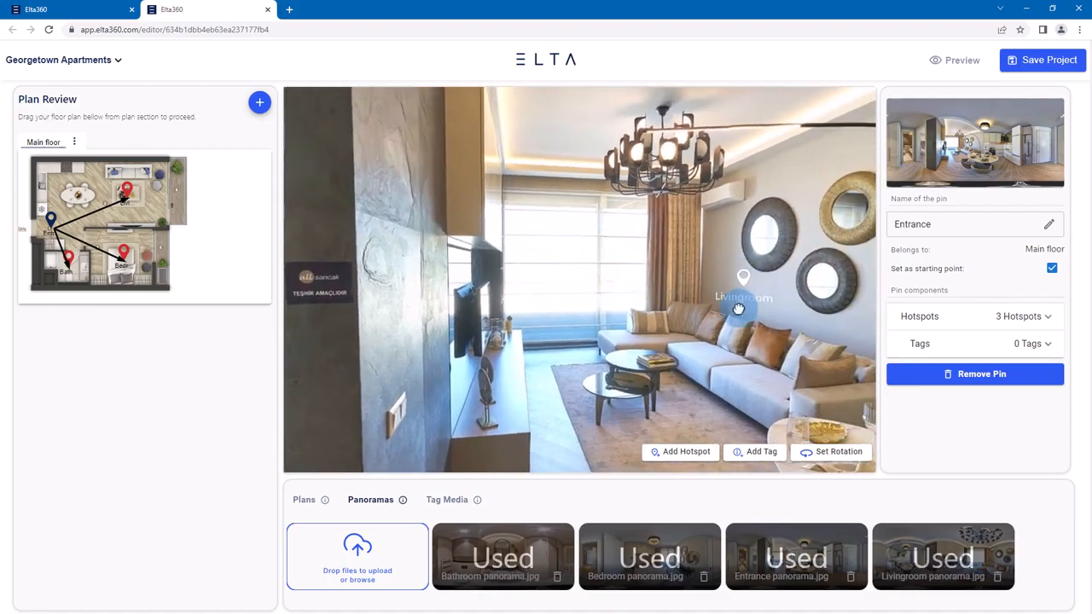
{"action": "left_click_drag", "start_coordinate": [503, 358], "coordinate": [676, 348]}
{"action": "left_click_drag", "start_coordinate": [540, 360], "coordinate": [616, 361]}
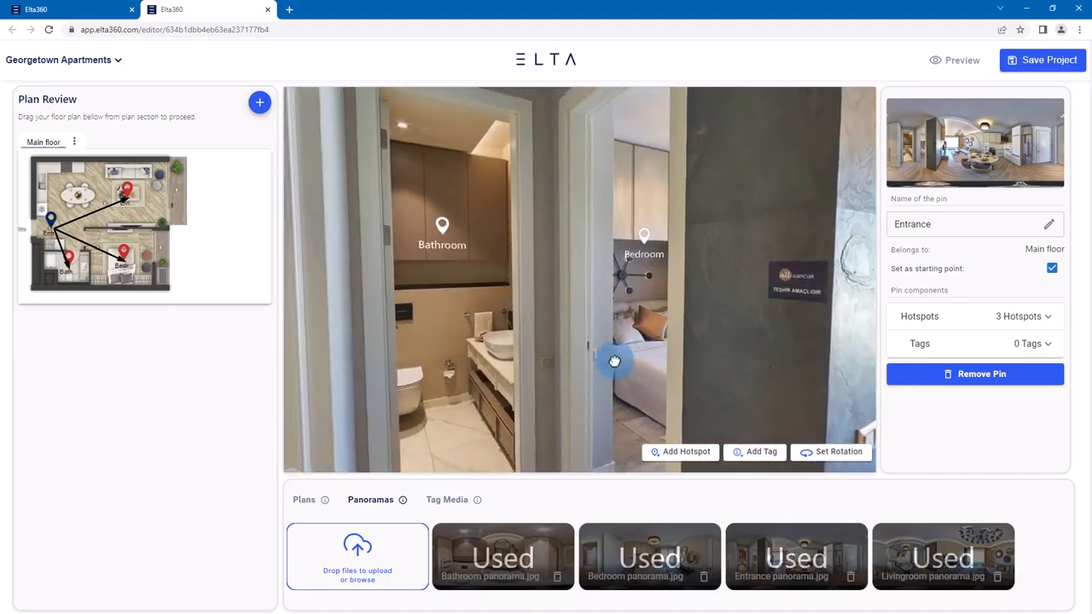
- Add a hotspot from the Bathroom panorama to the Entrance pin and position it on the bathroom door
{"action": "left_click", "coordinate": [68, 260]}
{"action": "left_click_drag", "start_coordinate": [741, 338], "coordinate": [424, 261]}
{"action": "left_click_drag", "start_coordinate": [792, 304], "coordinate": [408, 252]}
{"action": "left_click_drag", "start_coordinate": [753, 276], "coordinate": [478, 318]}
{"action": "left_click_drag", "start_coordinate": [538, 214], "coordinate": [553, 251]}
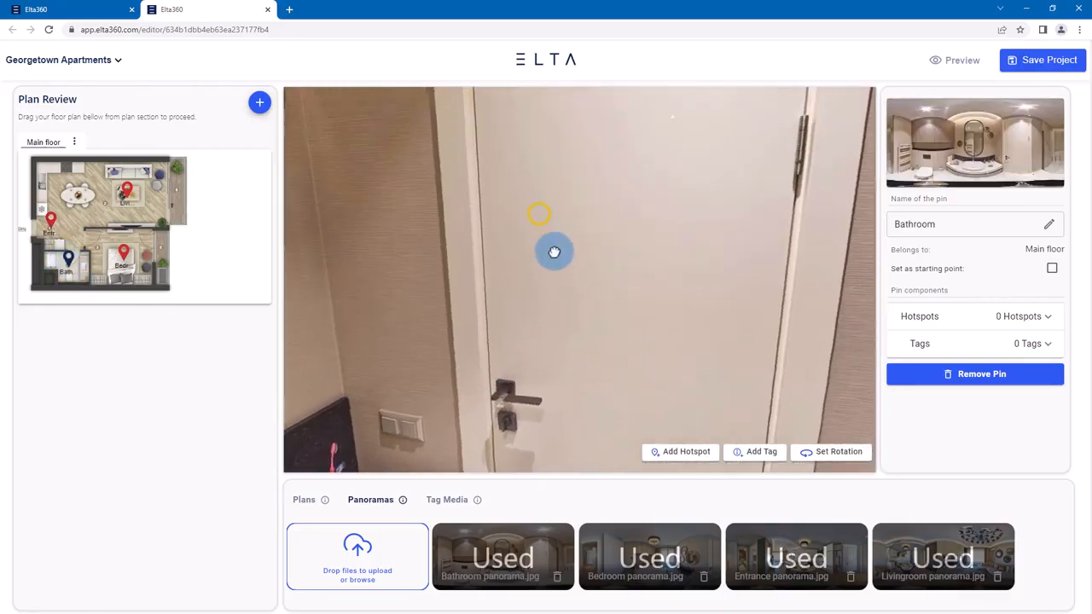
{"action": "left_click", "coordinate": [709, 452]}
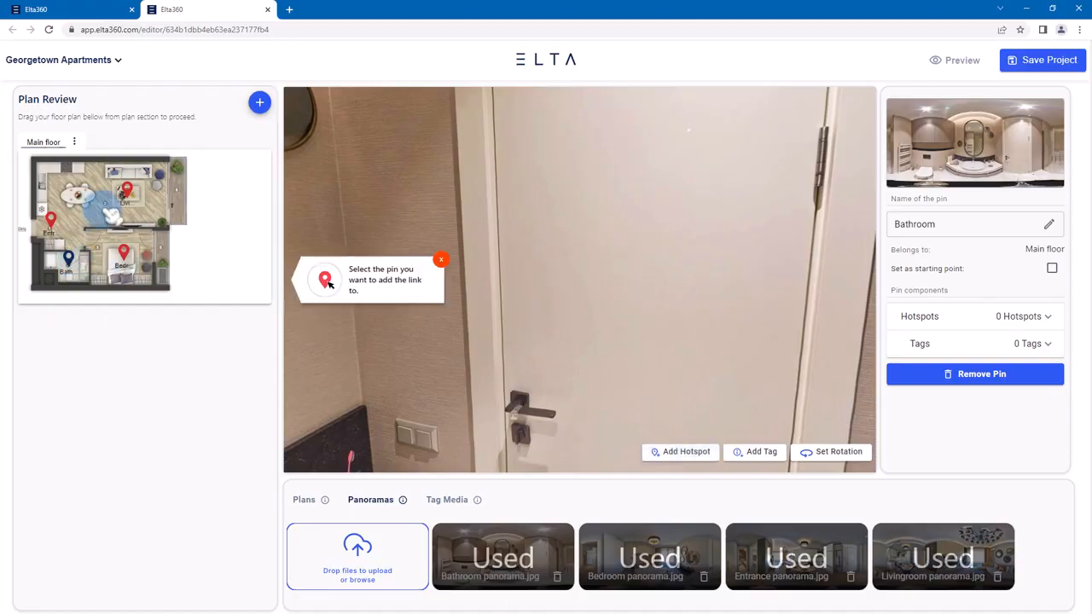
{"action": "left_click", "coordinate": [55, 223]}
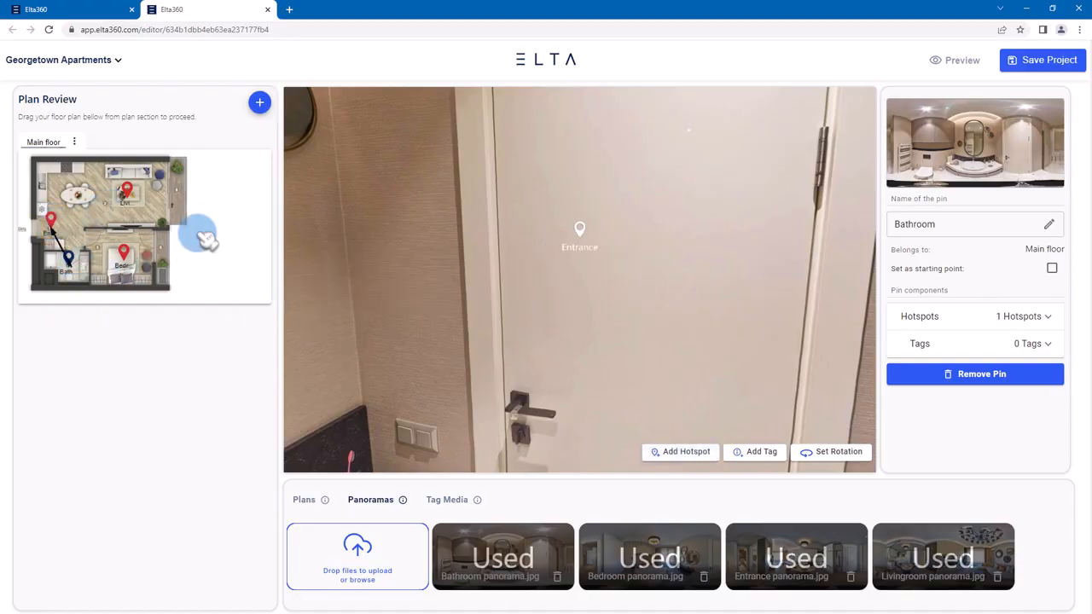
{"action": "left_click_drag", "start_coordinate": [582, 237], "coordinate": [572, 193]}
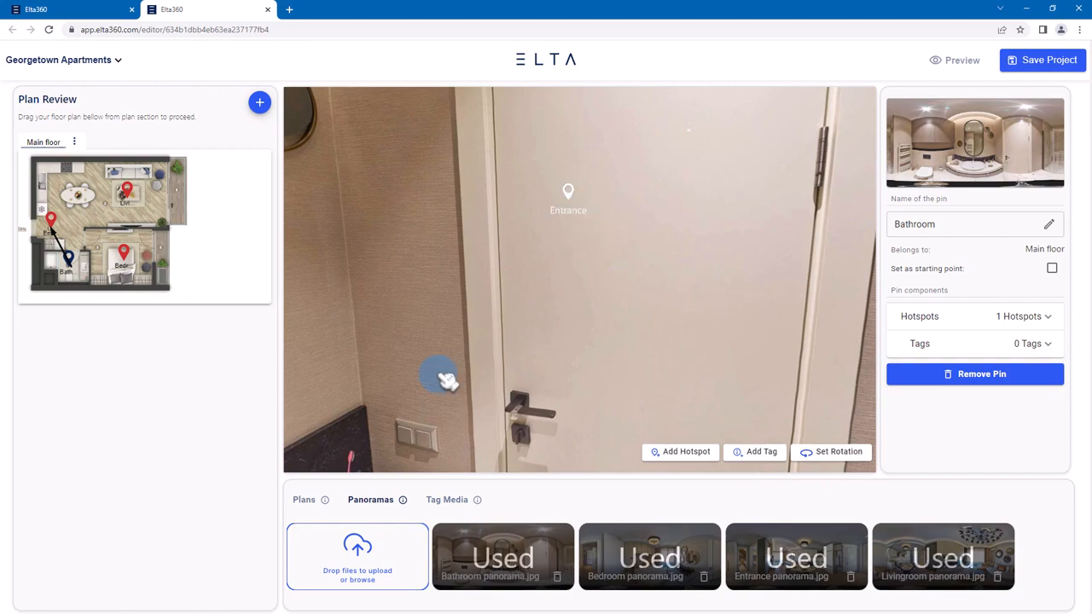
- Add a hotspot from the Bedroom panorama to the Entrance pin and position it on the front door seen through the doorway
{"action": "left_click", "coordinate": [126, 255]}
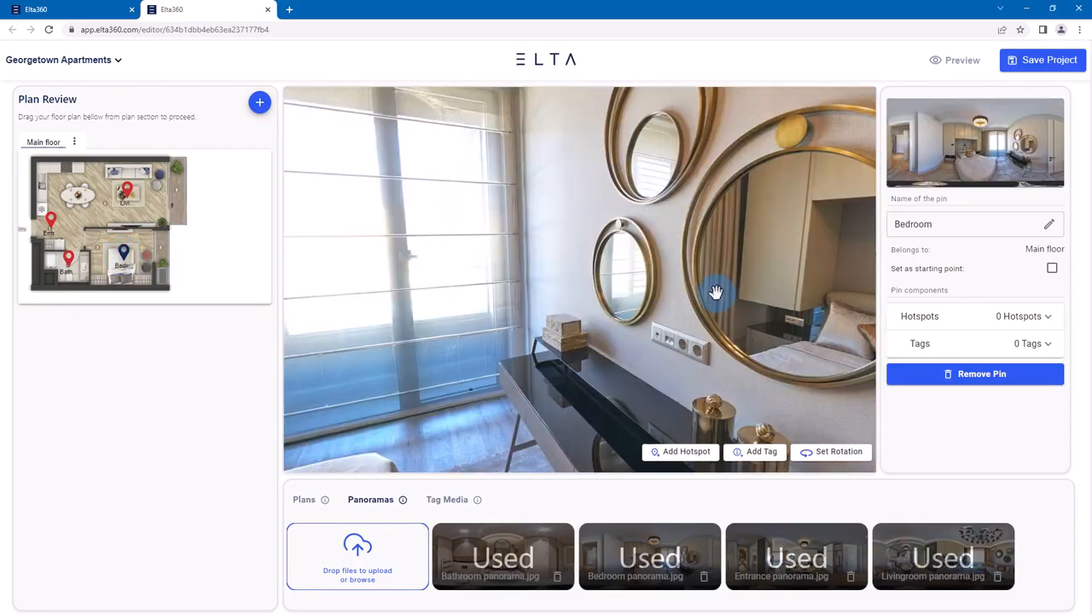
{"action": "left_click_drag", "start_coordinate": [716, 295], "coordinate": [531, 264]}
{"action": "left_click_drag", "start_coordinate": [817, 266], "coordinate": [476, 269]}
{"action": "left_click_drag", "start_coordinate": [602, 268], "coordinate": [563, 278]}
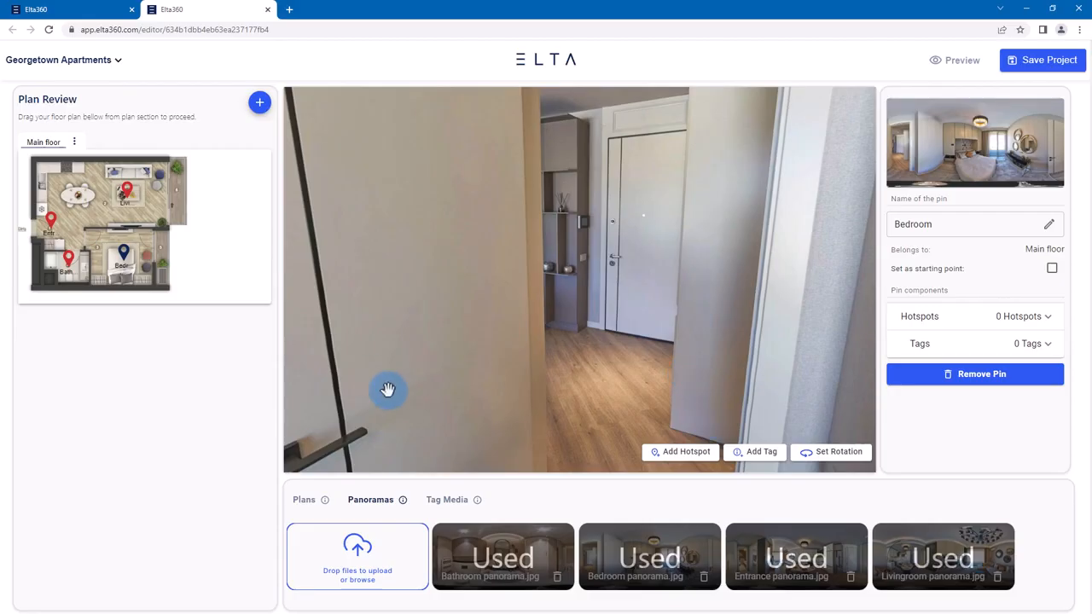
{"action": "left_click", "coordinate": [687, 451]}
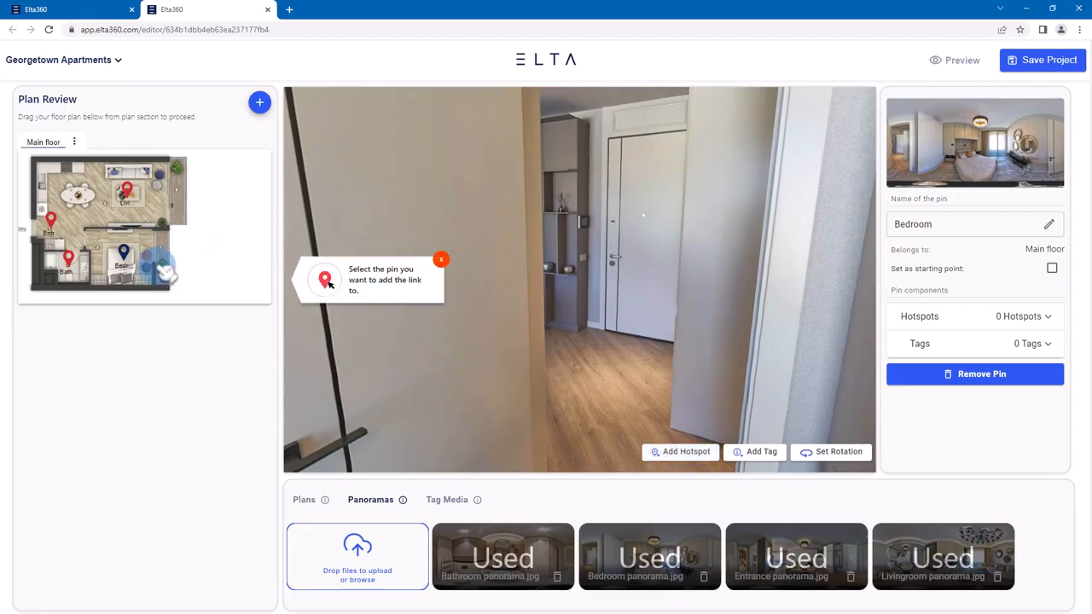
{"action": "left_click", "coordinate": [51, 222]}
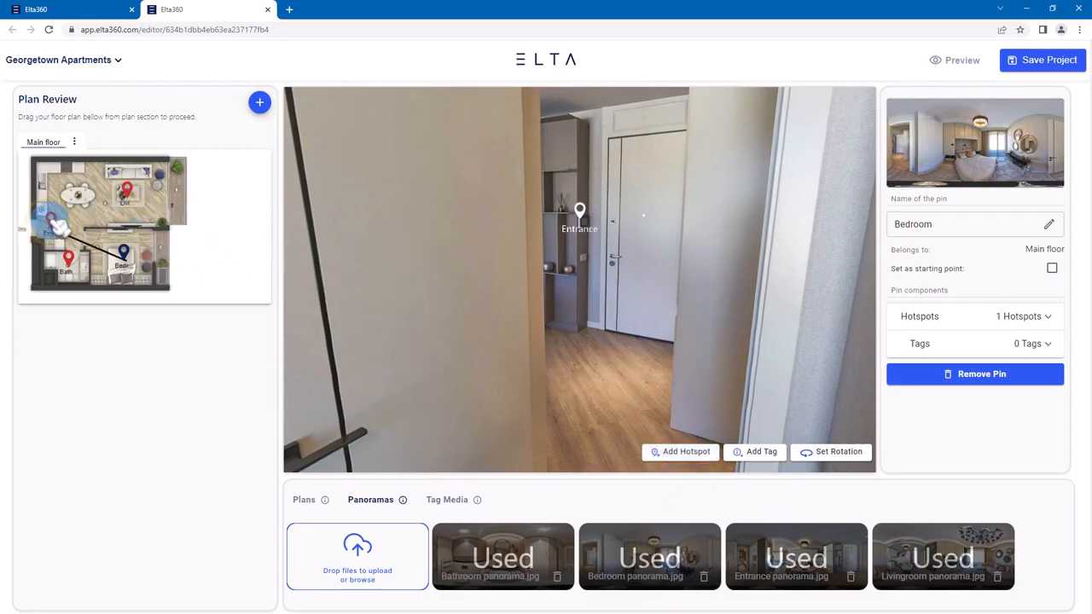
{"action": "left_click_drag", "start_coordinate": [580, 209], "coordinate": [627, 221]}
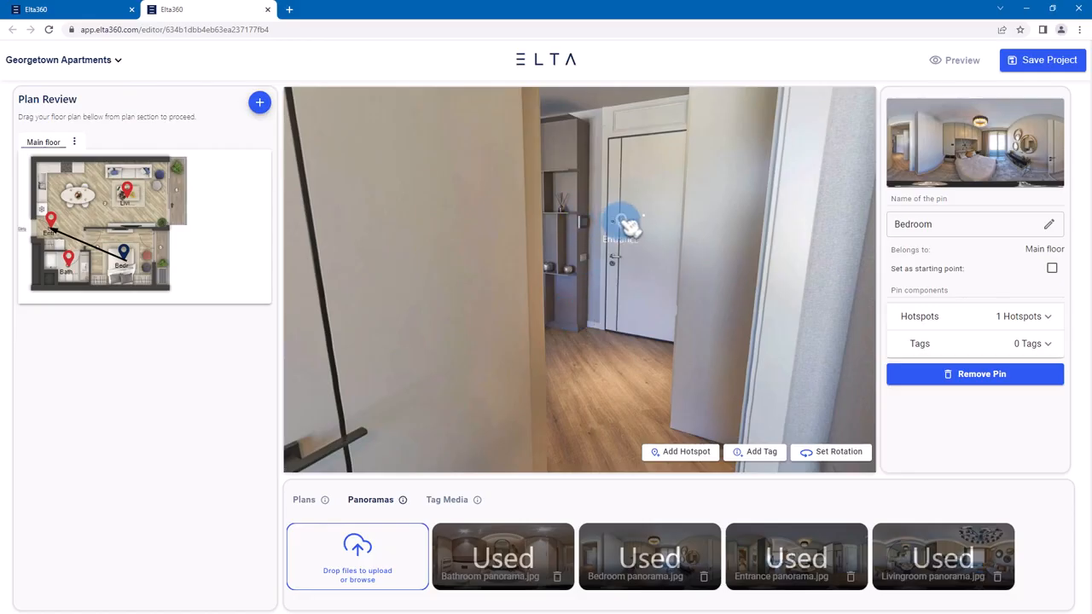
- Add a hotspot from the Livingroom panorama to the Entrance pin and position it on the white front door
{"action": "left_click", "coordinate": [128, 192]}
{"action": "left_click_drag", "start_coordinate": [744, 318], "coordinate": [346, 256]}
{"action": "left_click_drag", "start_coordinate": [606, 275], "coordinate": [569, 343]}
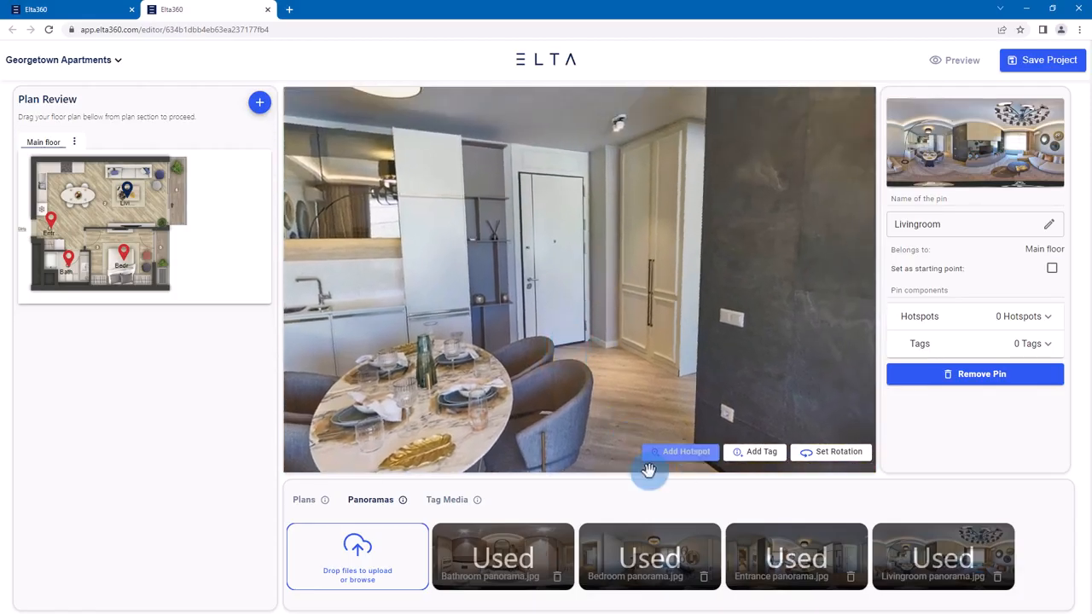
{"action": "left_click", "coordinate": [686, 457]}
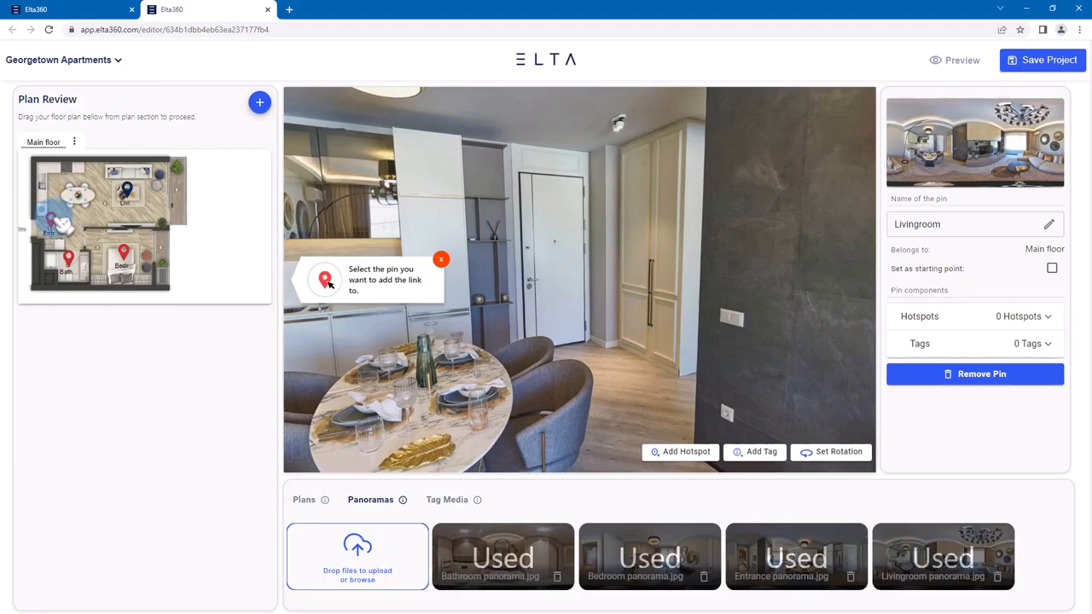
{"action": "left_click", "coordinate": [51, 218]}
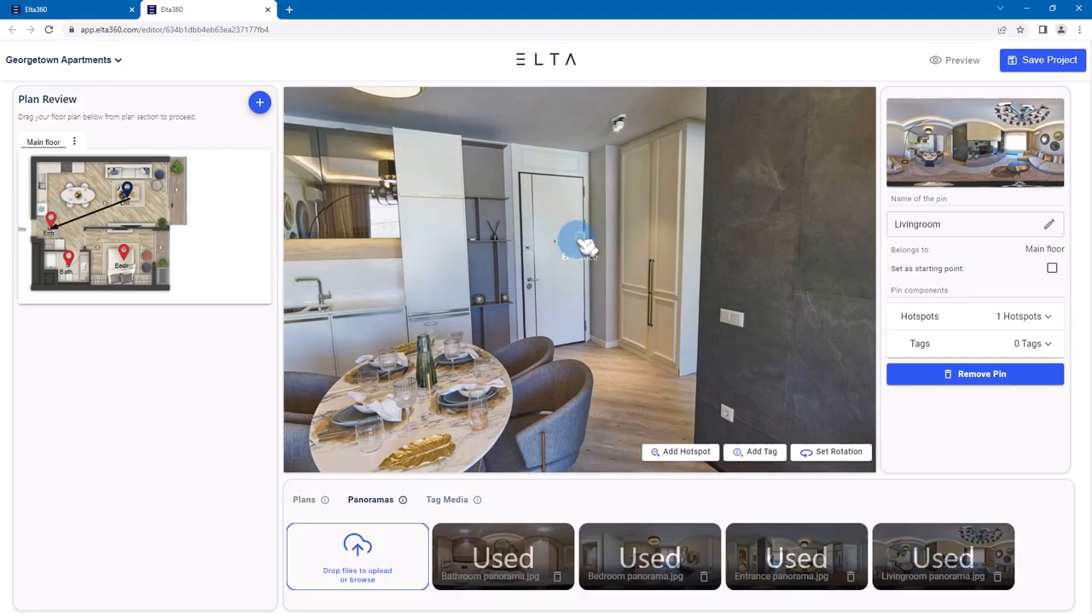
{"action": "left_click_drag", "start_coordinate": [569, 257], "coordinate": [560, 246]}
- Upload the images Smart AC.jpg and View from window.jpg as tag media
{"action": "left_click_drag", "start_coordinate": [648, 296], "coordinate": [384, 303]}
{"action": "left_click_drag", "start_coordinate": [690, 300], "coordinate": [343, 291]}
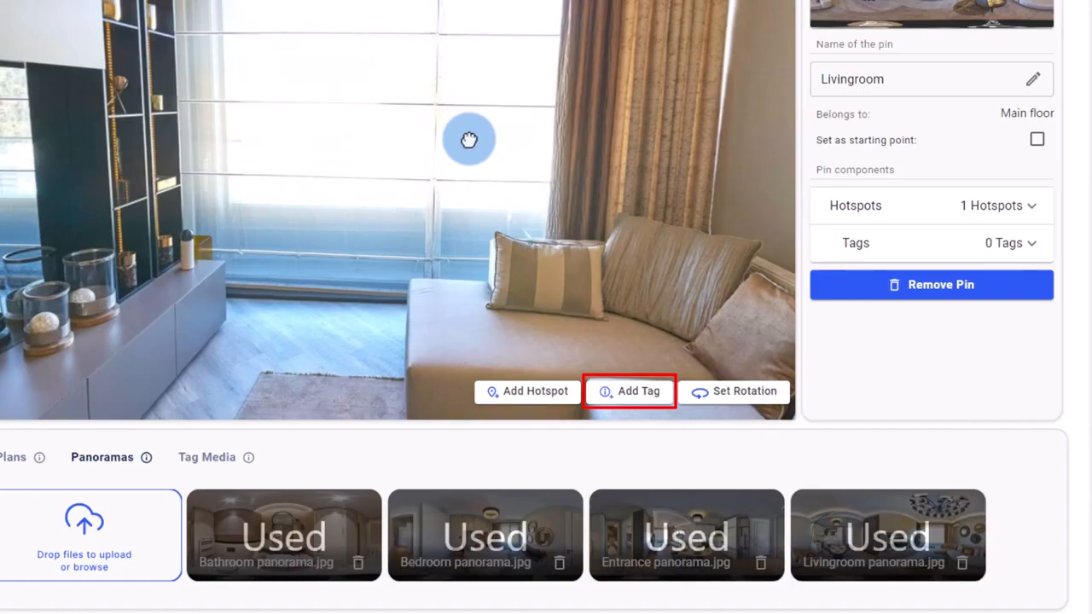
{"action": "left_click_drag", "start_coordinate": [468, 139], "coordinate": [282, 218]}
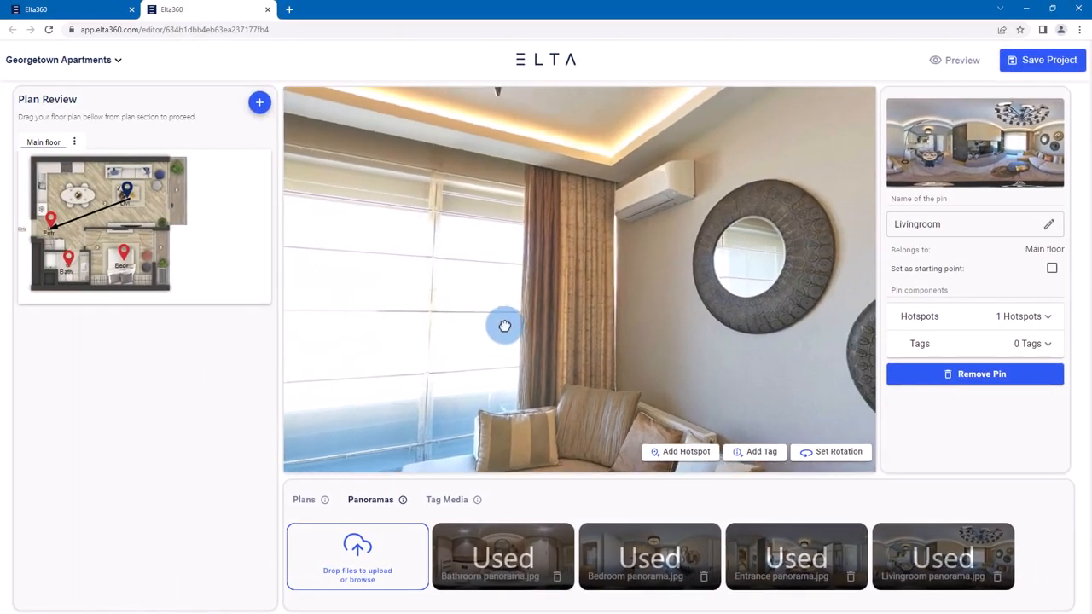
{"action": "left_click", "coordinate": [450, 501]}
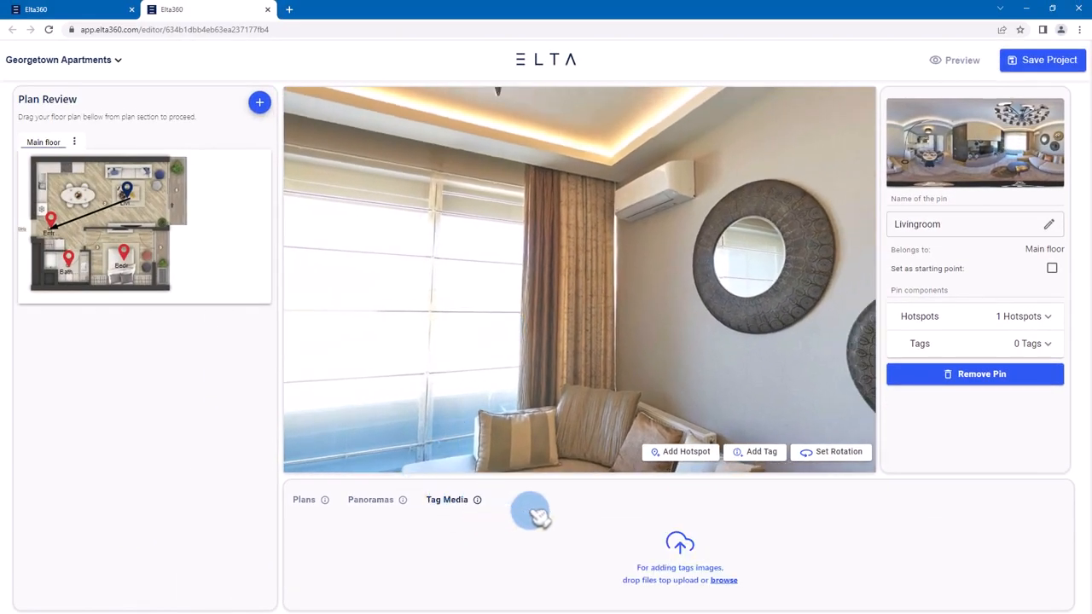
{"action": "left_click", "coordinate": [716, 573]}
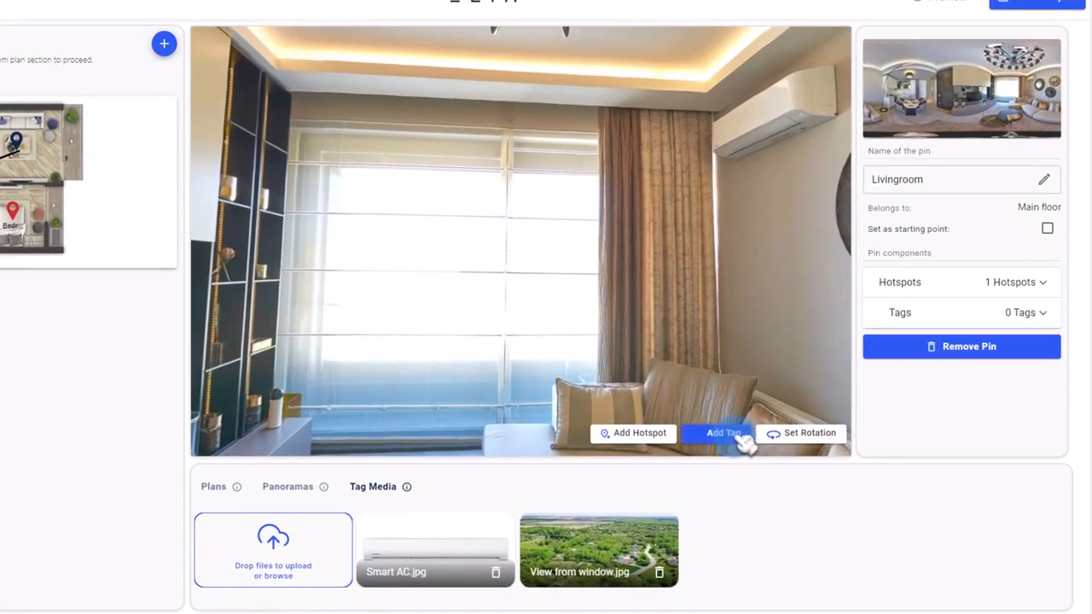
- Add a tag titled "View from window" on the living room window, with description "The beautiful view from the window" and View from window.jpg as media
{"action": "left_click", "coordinate": [762, 452]}
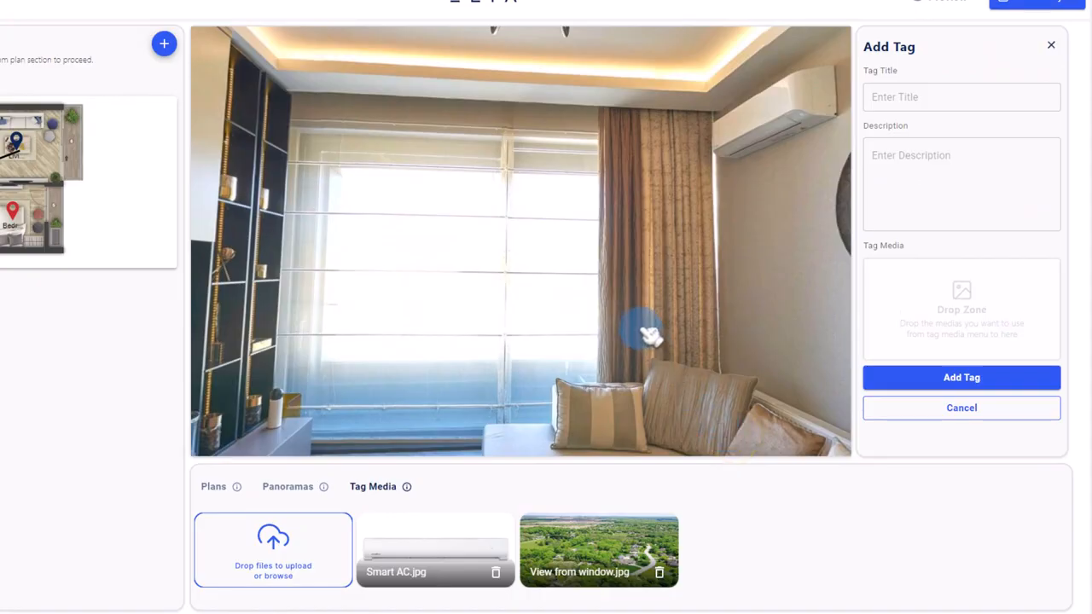
{"action": "left_click", "coordinate": [940, 96]}
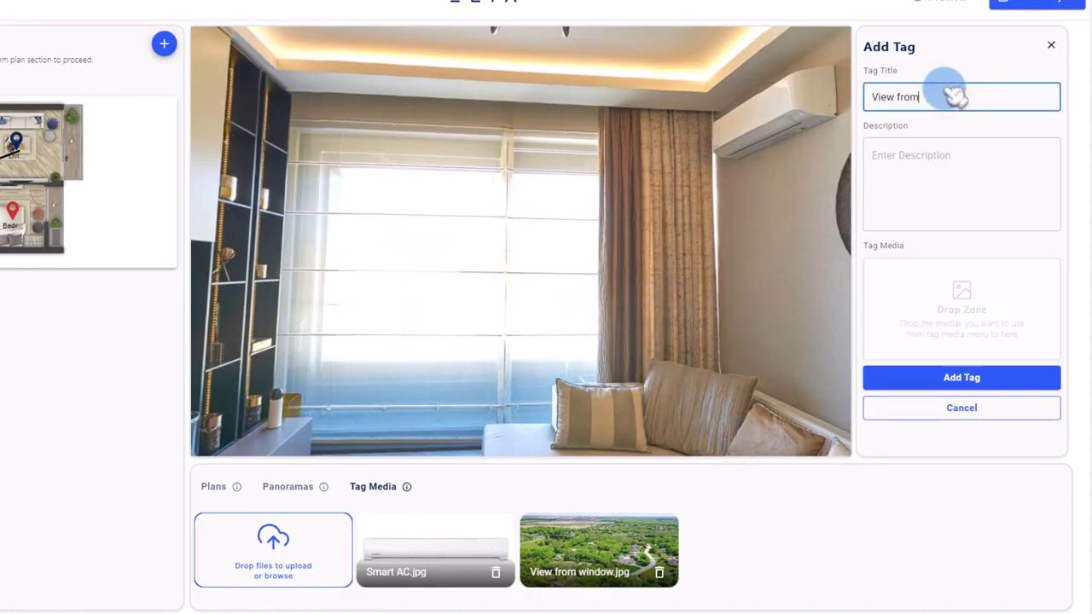
{"action": "type", "text": "View from window"}
{"action": "left_click", "coordinate": [994, 175]}
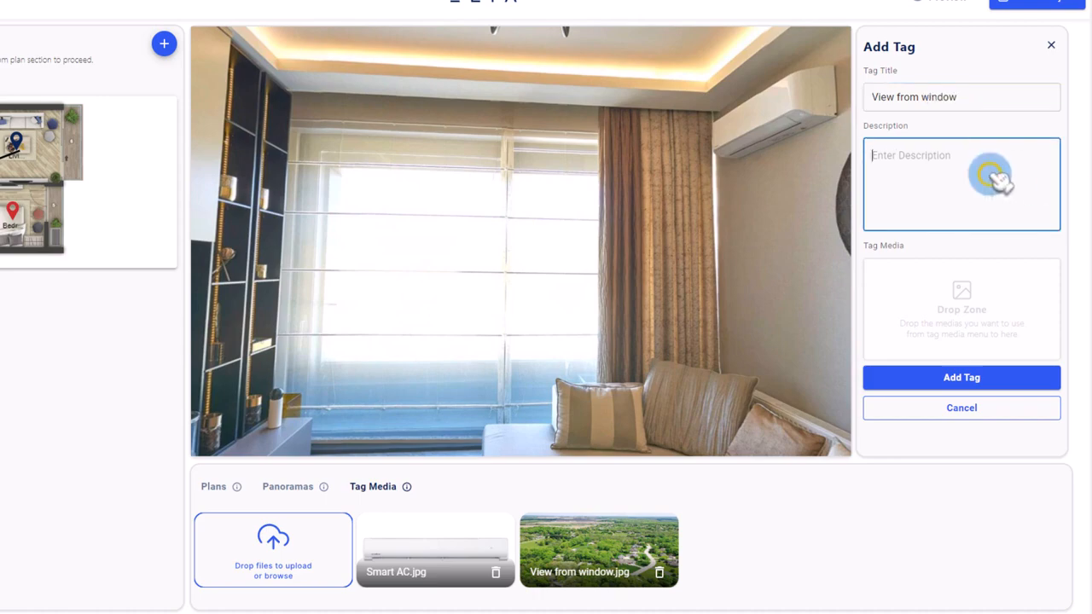
{"action": "type", "text": "The beautiful view from the window"}
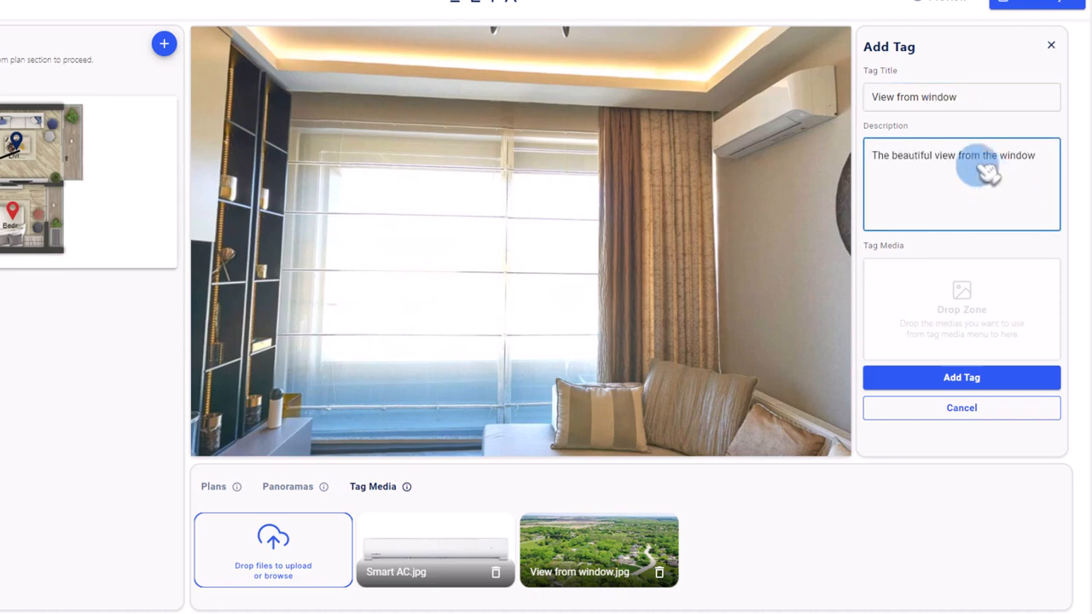
{"action": "left_click_drag", "start_coordinate": [584, 542], "coordinate": [953, 312]}
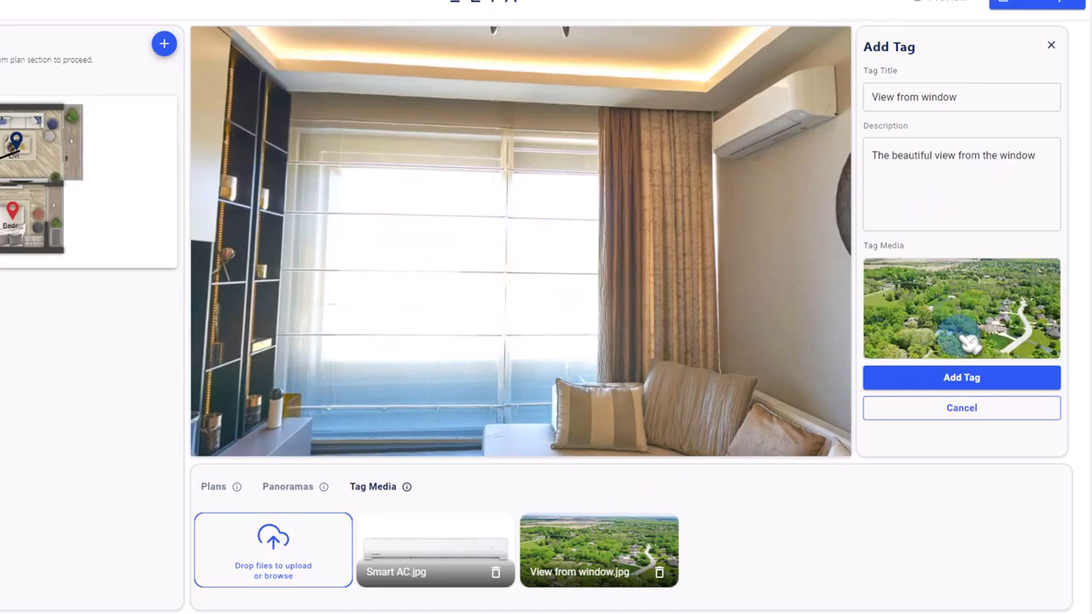
{"action": "left_click", "coordinate": [970, 385]}
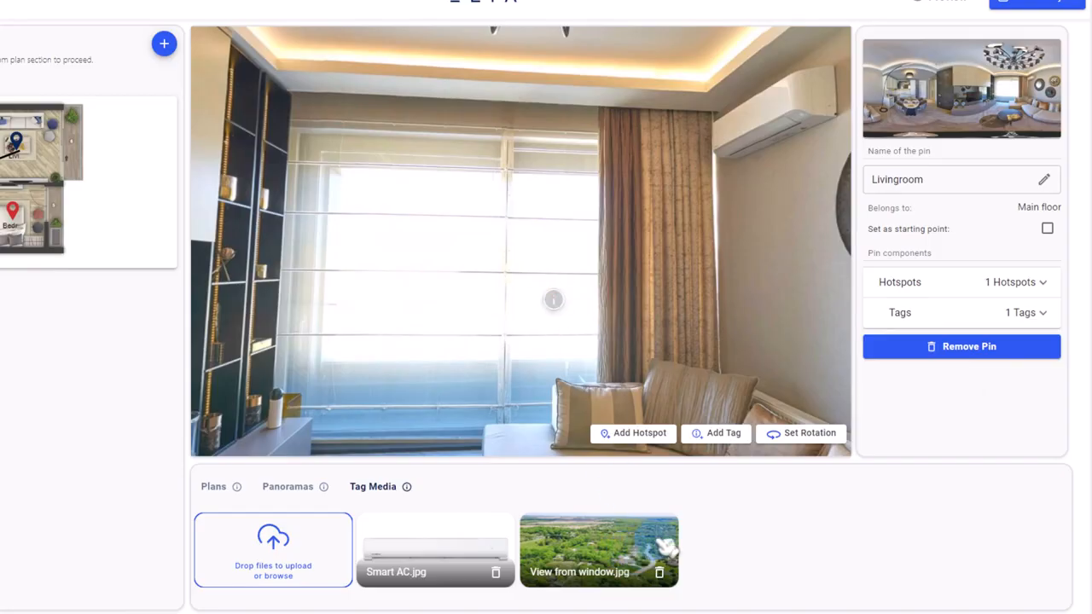
- Add a tag titled "Smart AC" with description "Low-noise AC" and Smart AC.jpg as media, and position it on the living room air conditioner
{"action": "left_click_drag", "start_coordinate": [782, 320], "coordinate": [609, 368]}
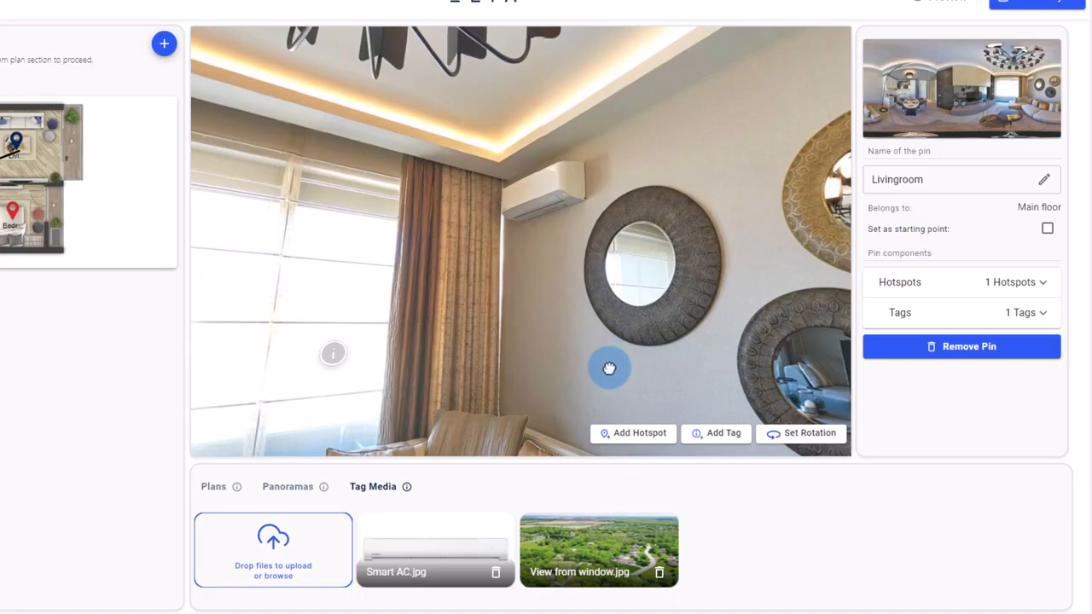
{"action": "left_click", "coordinate": [720, 434]}
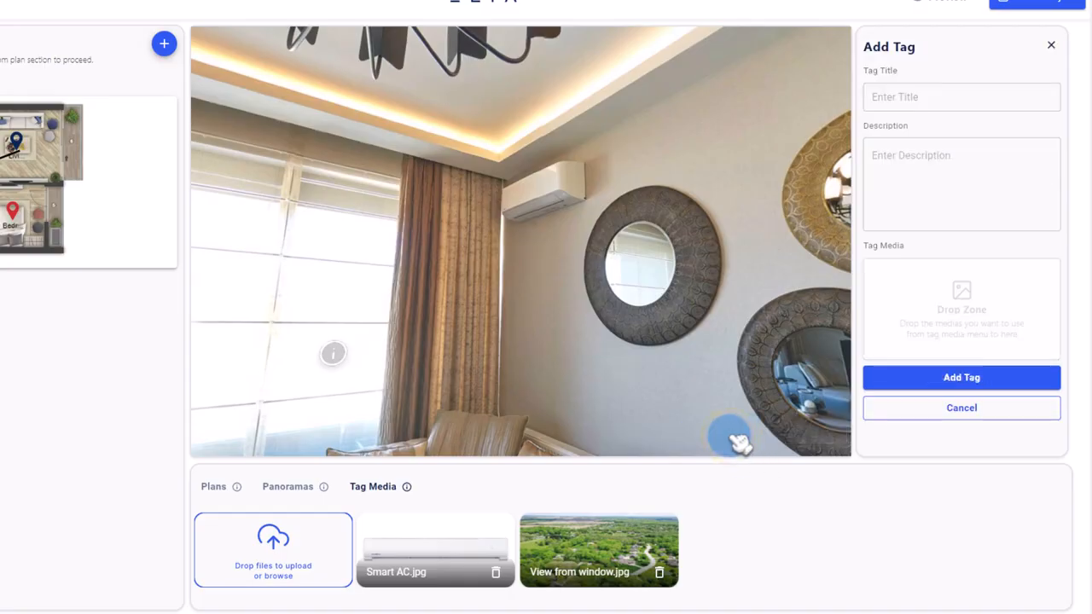
{"action": "left_click", "coordinate": [931, 100]}
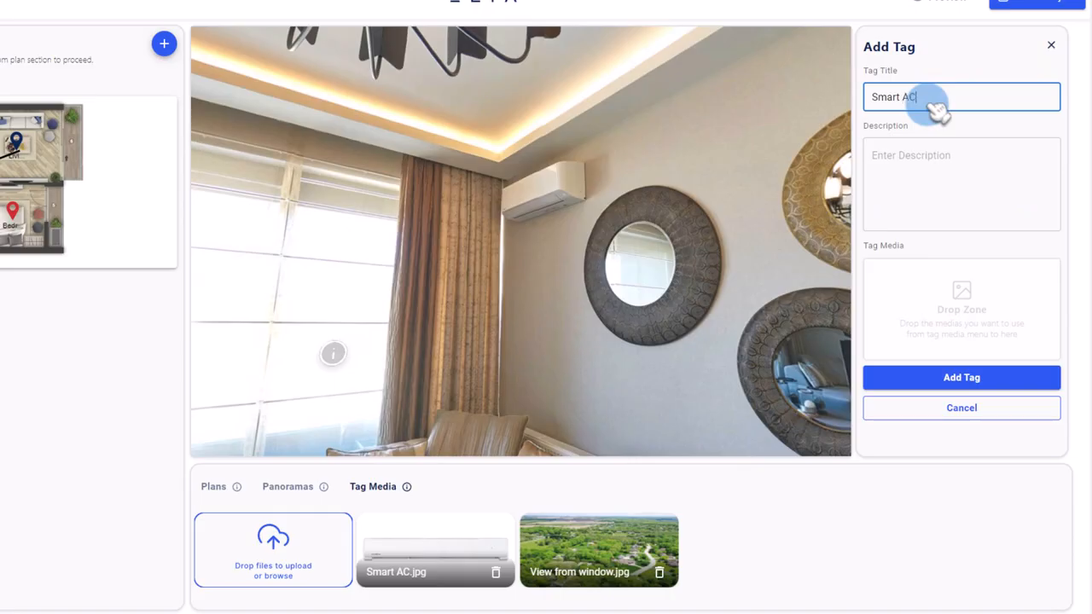
{"action": "left_click", "coordinate": [931, 163]}
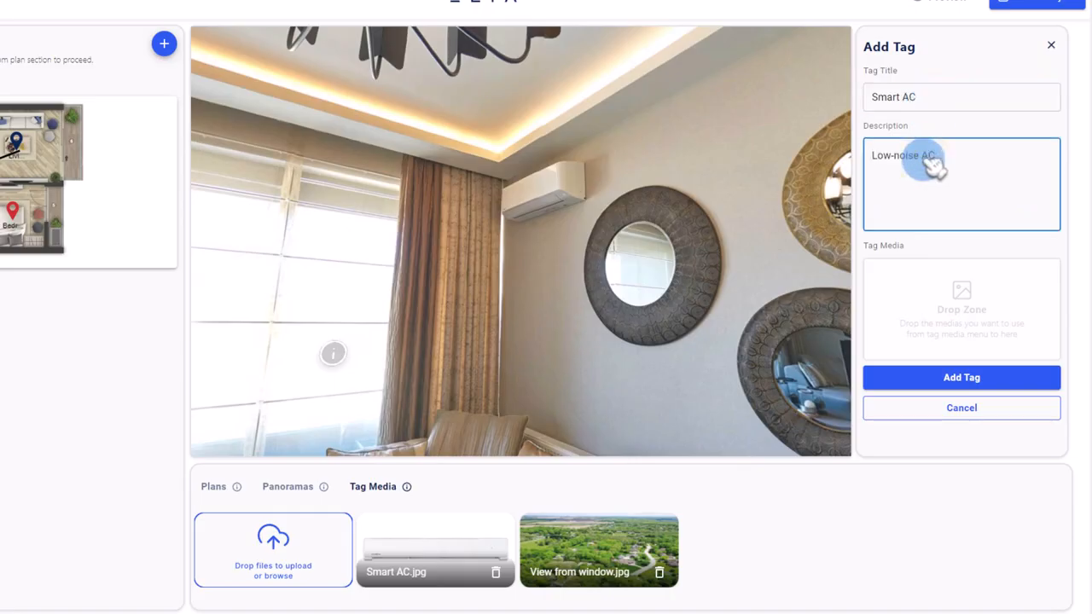
{"action": "left_click_drag", "start_coordinate": [414, 558], "coordinate": [945, 310]}
{"action": "left_click", "coordinate": [957, 380]}
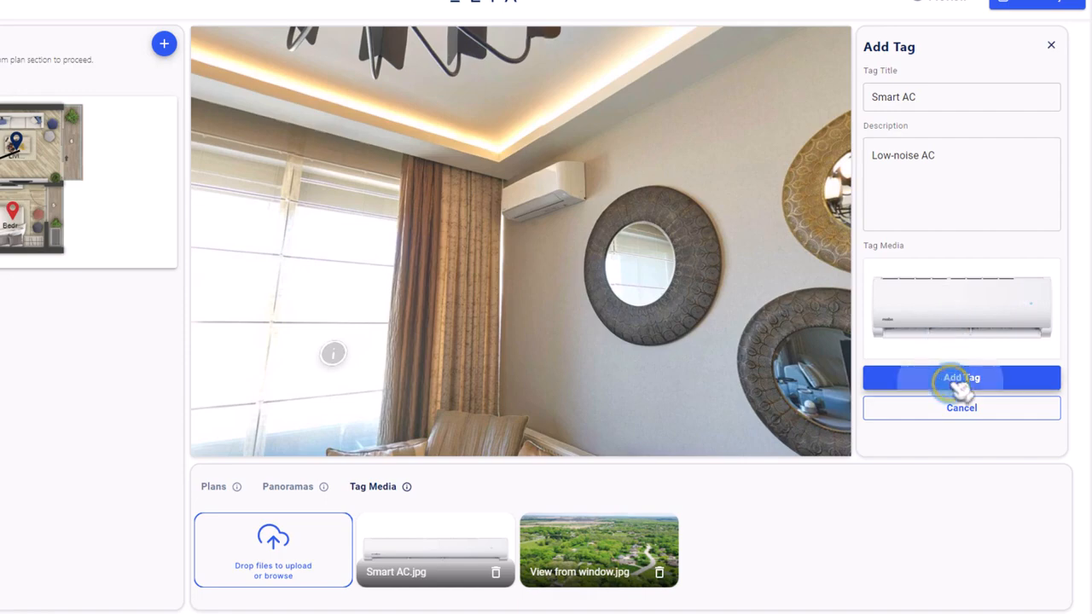
{"action": "left_click_drag", "start_coordinate": [522, 319], "coordinate": [599, 183]}
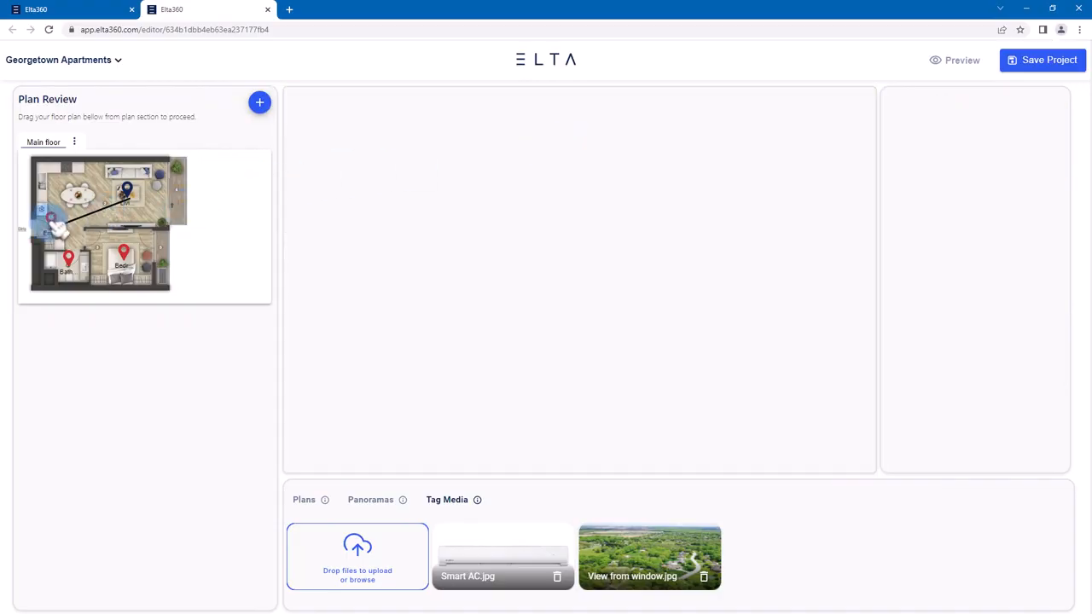
- Review the Entrance panorama's hotspots to the other rooms and save the project
{"action": "left_click", "coordinate": [51, 222]}
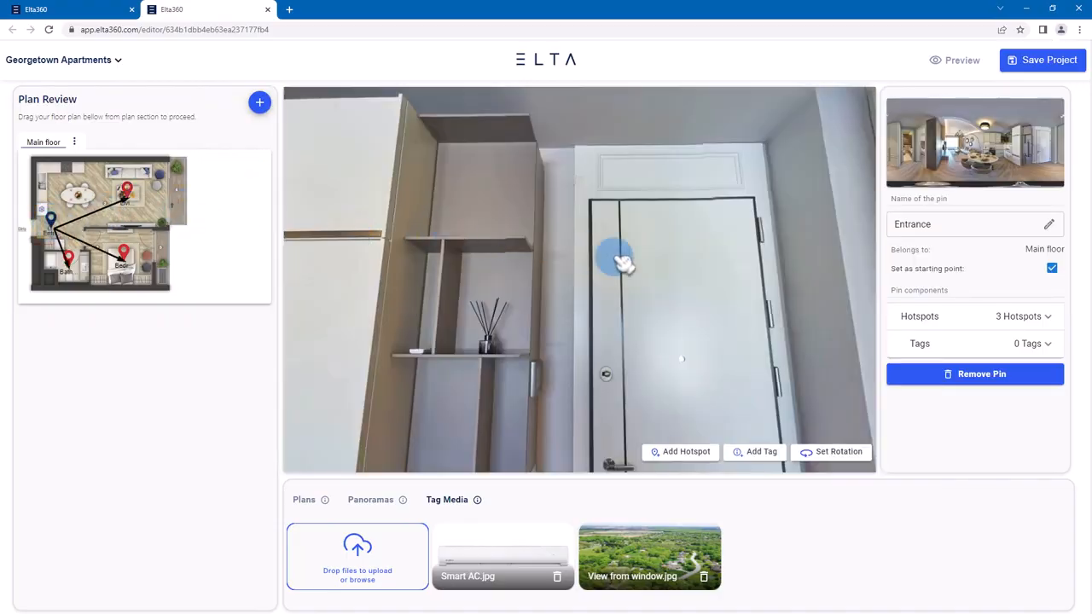
{"action": "left_click_drag", "start_coordinate": [744, 375], "coordinate": [455, 287]}
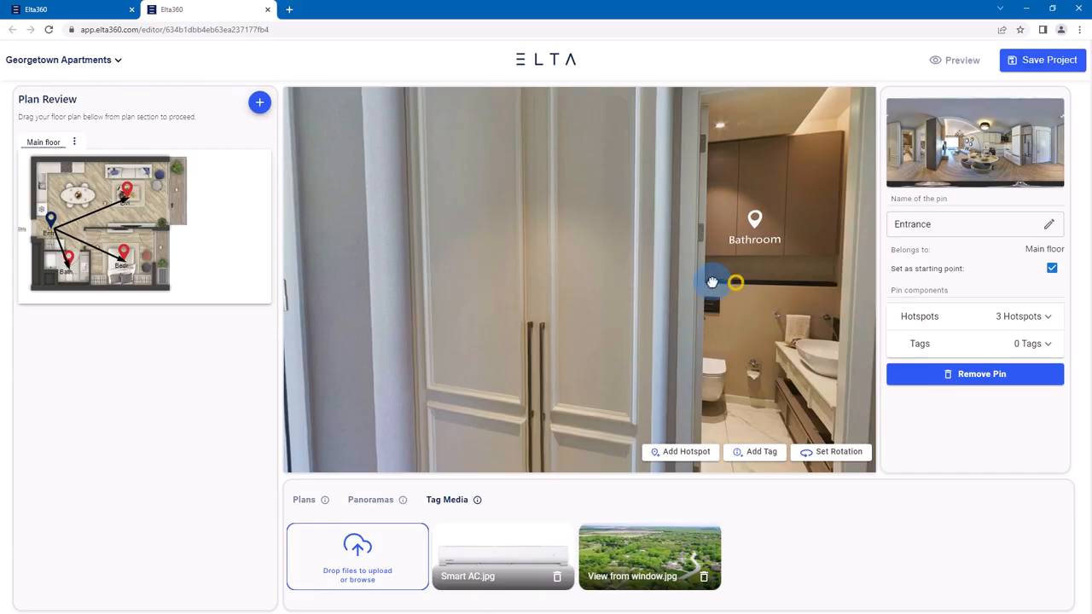
{"action": "left_click_drag", "start_coordinate": [716, 282], "coordinate": [506, 312]}
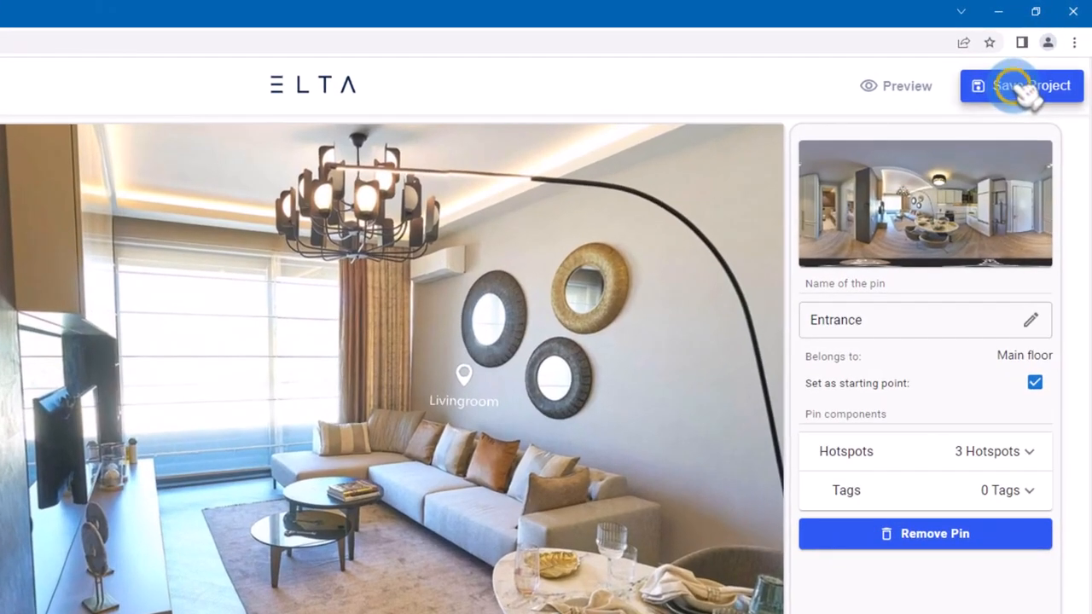
{"action": "left_click", "coordinate": [1039, 66]}
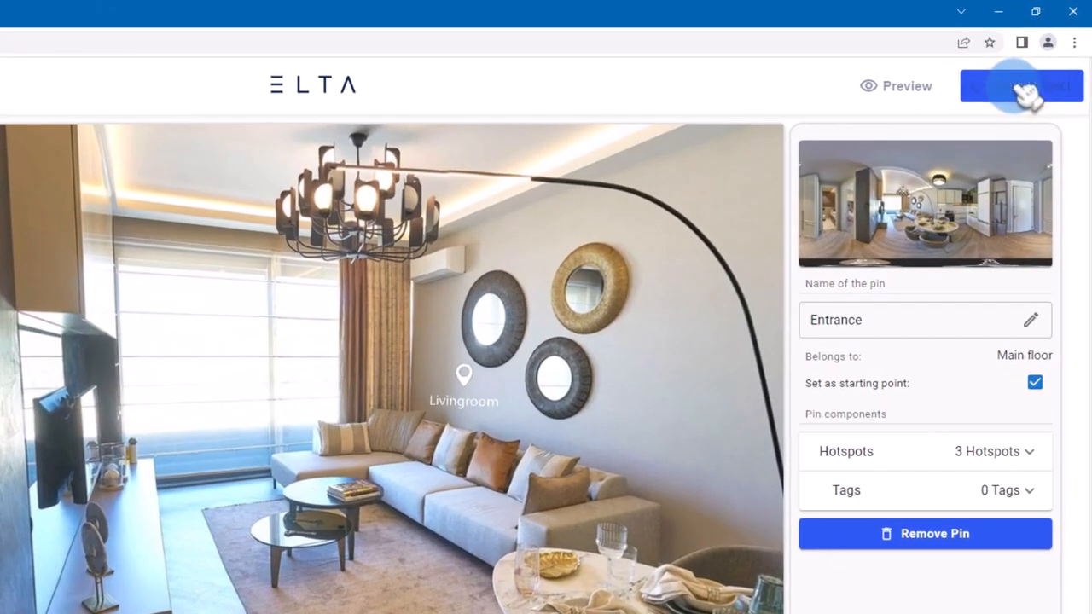
- Preview the project, enter the 360 tour and dismiss the look-around hint
{"action": "left_click", "coordinate": [905, 86]}
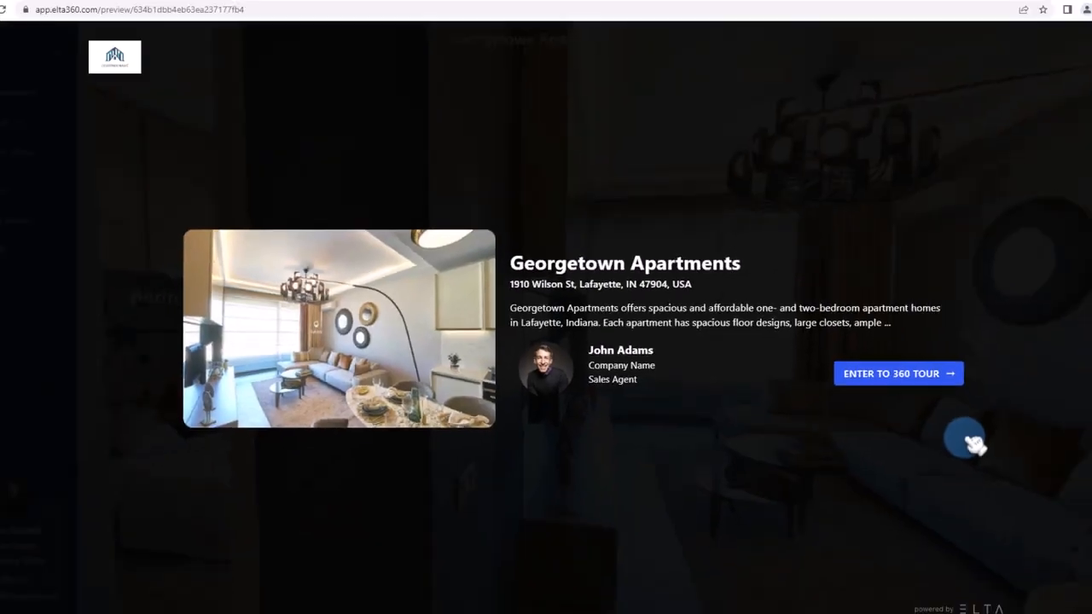
{"action": "left_click", "coordinate": [886, 375]}
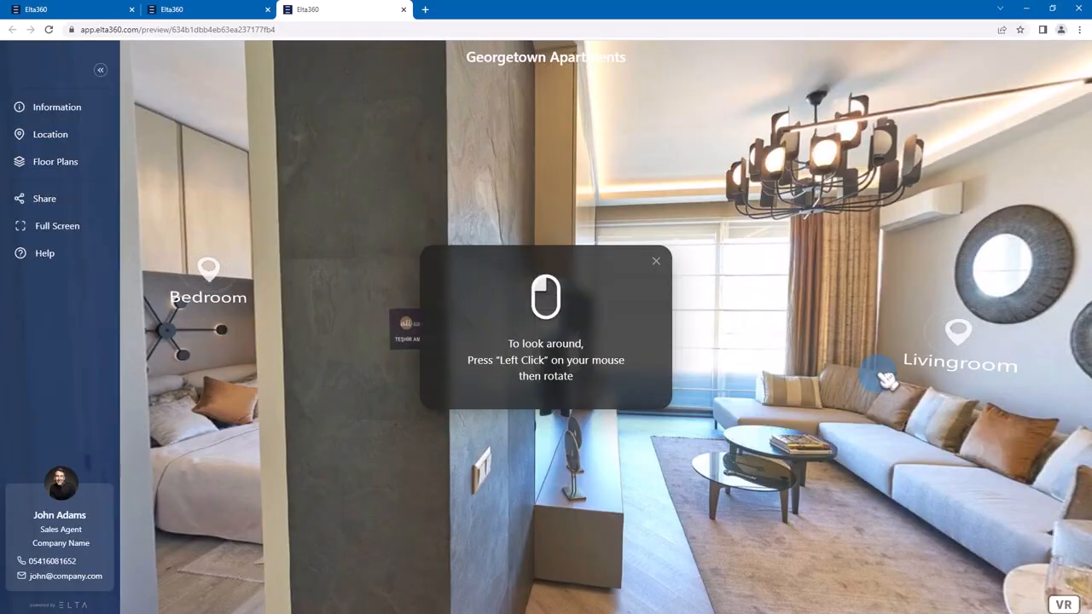
{"action": "left_click", "coordinate": [663, 262]}
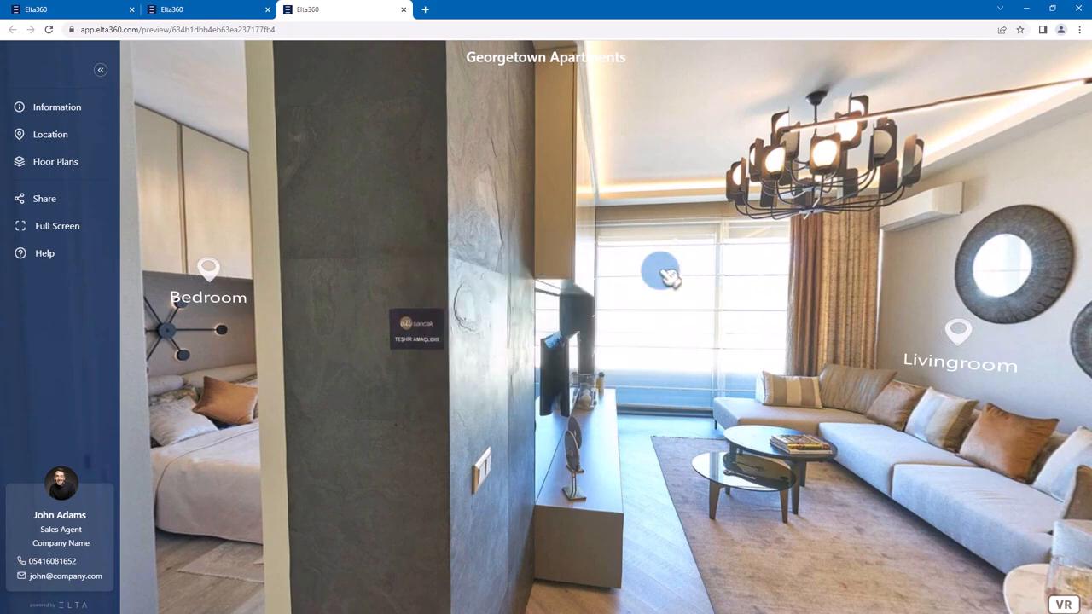
- Look around the Entrance view in the preview and follow the Livingroom hotspot
{"action": "left_click", "coordinate": [215, 294]}
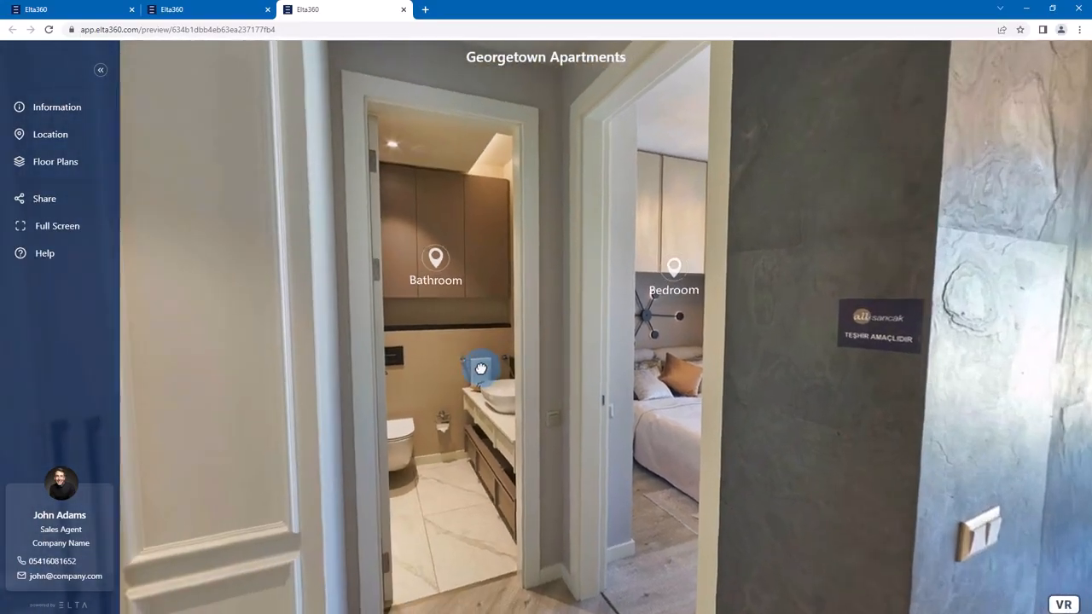
{"action": "left_click_drag", "start_coordinate": [481, 368], "coordinate": [333, 368]}
{"action": "left_click_drag", "start_coordinate": [729, 295], "coordinate": [444, 291]}
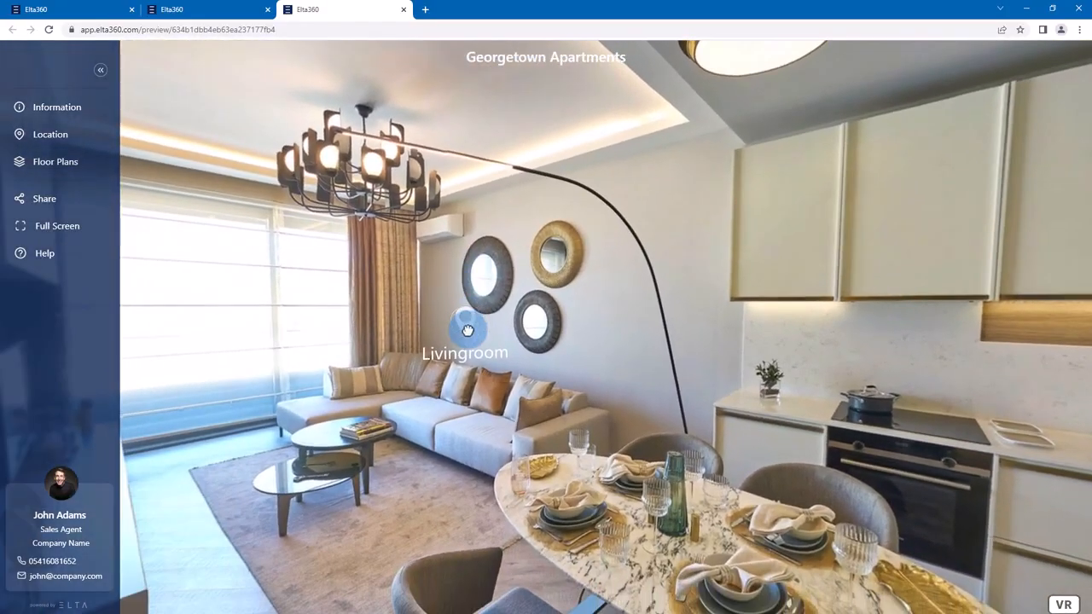
{"action": "left_click", "coordinate": [467, 330]}
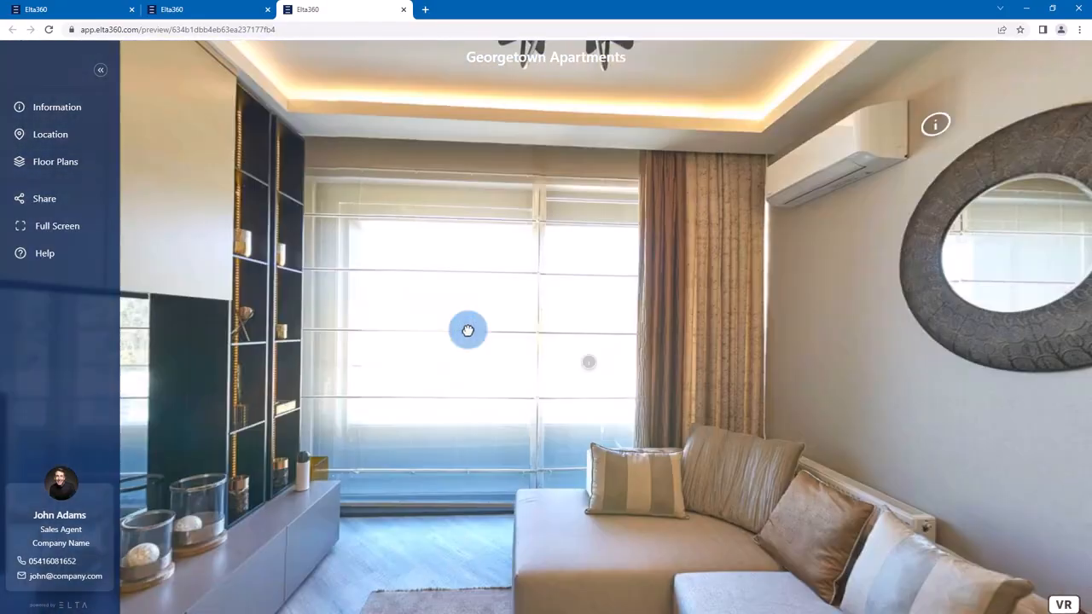
- Check the living room's information tags on the window and the air conditioner
{"action": "left_click", "coordinate": [589, 363]}
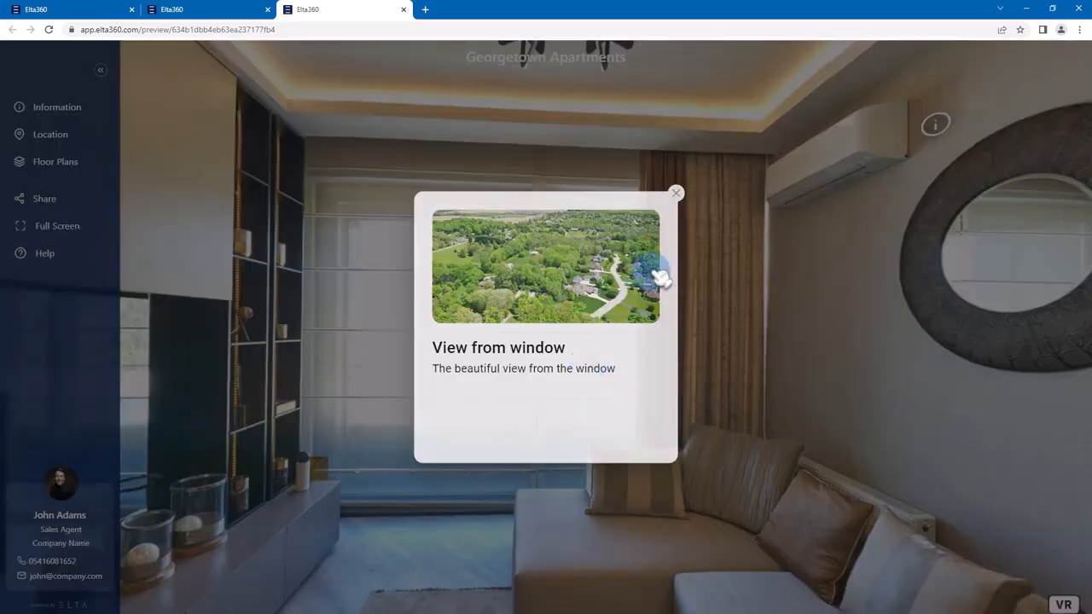
{"action": "left_click", "coordinate": [678, 195]}
{"action": "left_click_drag", "start_coordinate": [816, 246], "coordinate": [644, 283]}
{"action": "left_click", "coordinate": [642, 283]}
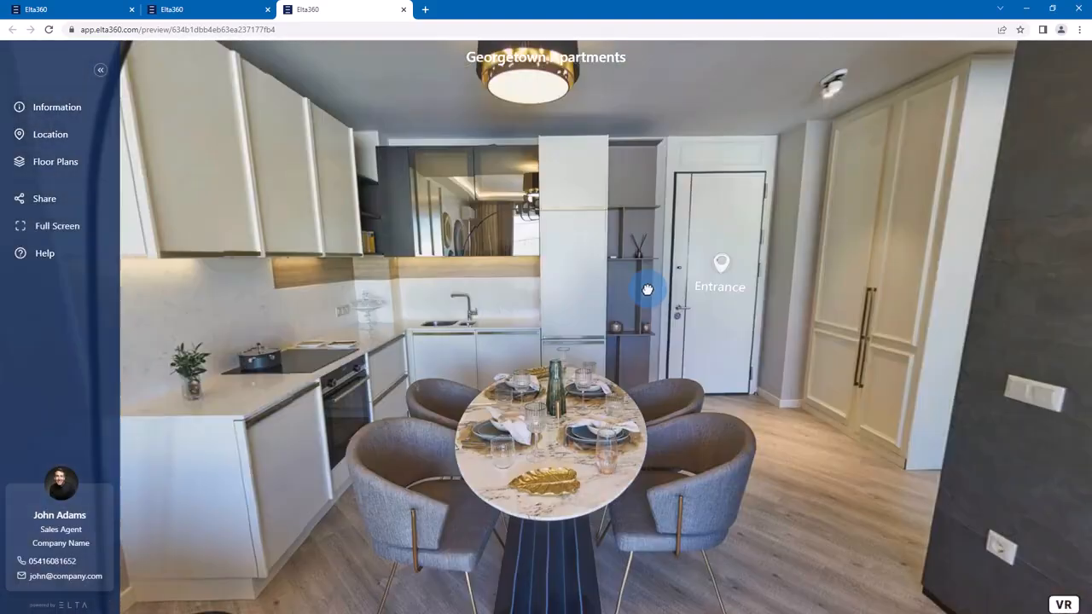
- Return from the living room through the Entrance hotspot and look around the Entrance view
{"action": "left_click_drag", "start_coordinate": [639, 287], "coordinate": [542, 282]}
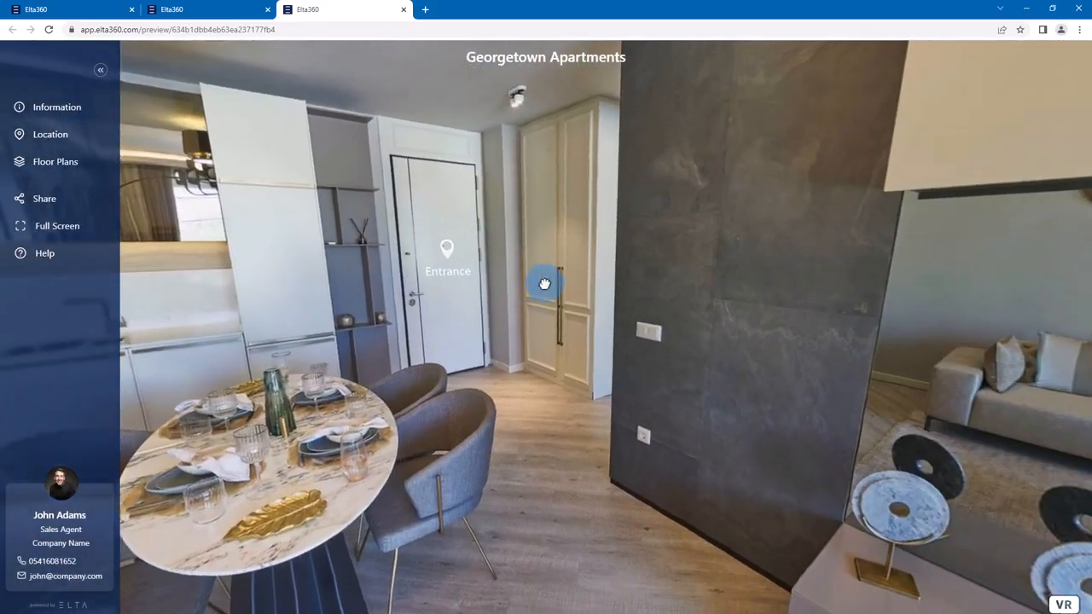
{"action": "left_click", "coordinate": [449, 251]}
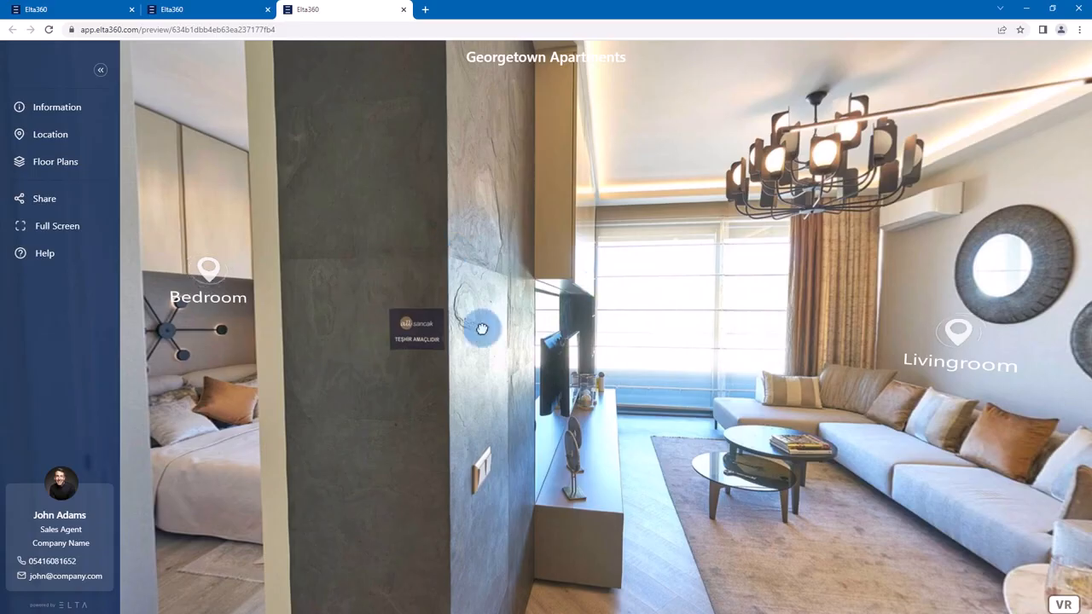
{"action": "left_click_drag", "start_coordinate": [409, 346], "coordinate": [479, 350]}
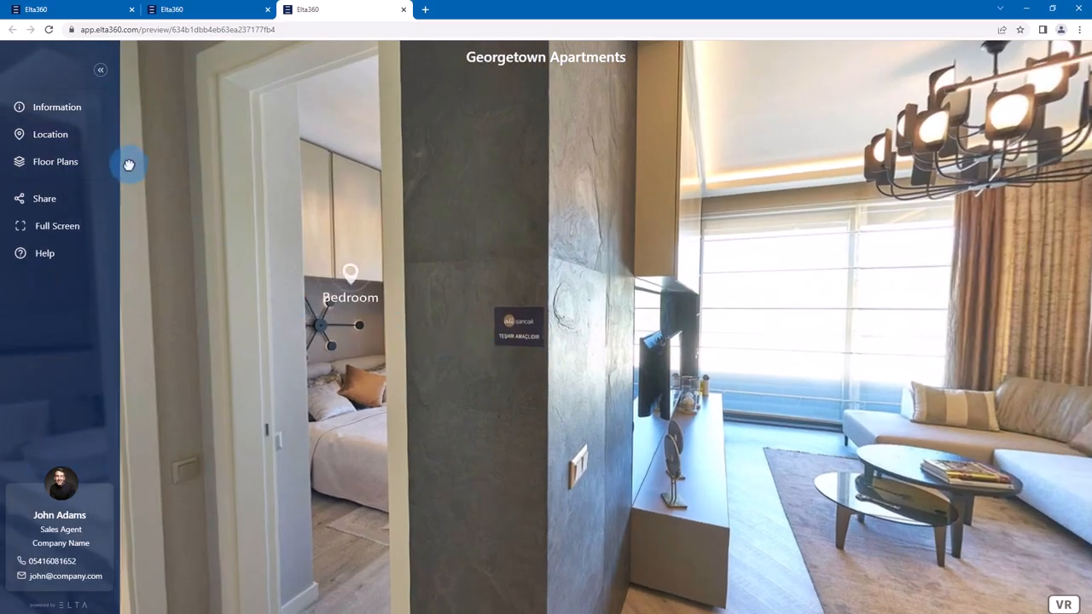
- Browse the gallery images in the tour's information section and check the apartment's location details
{"action": "left_click", "coordinate": [82, 114]}
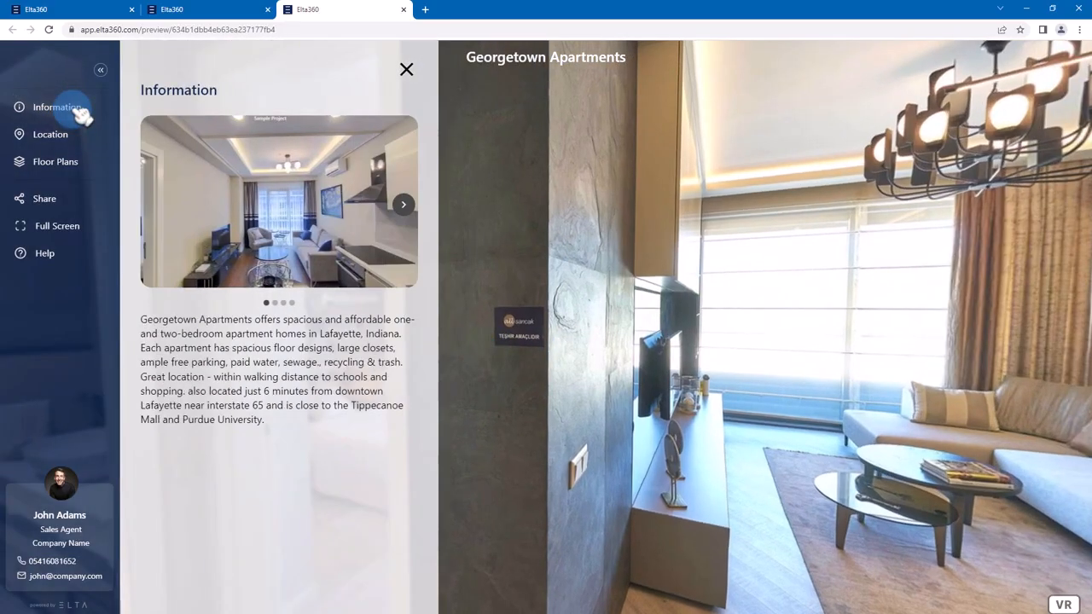
{"action": "left_click", "coordinate": [275, 304]}
{"action": "left_click", "coordinate": [284, 304]}
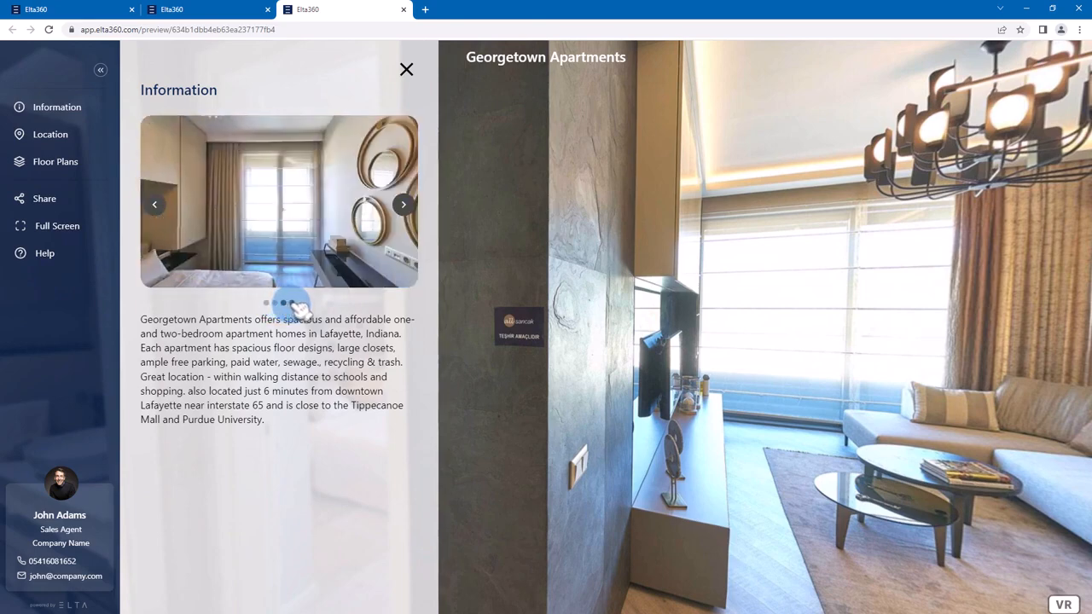
{"action": "left_click", "coordinate": [292, 303]}
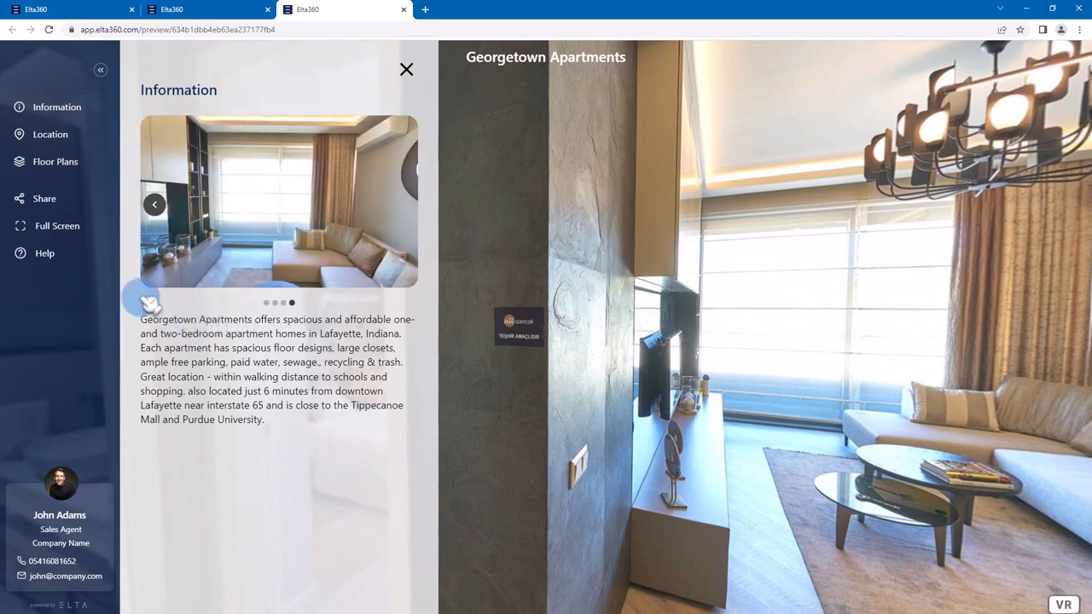
{"action": "left_click", "coordinate": [51, 135]}
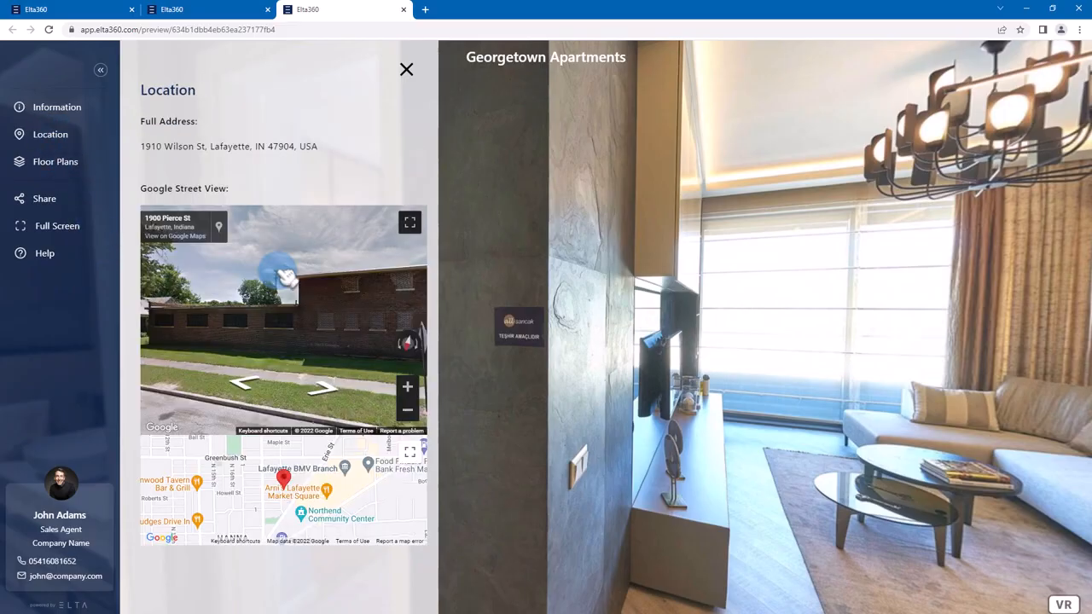
- Show the tour's floor plans, jump to the Bedroom panorama and look towards the Entrance hotspot
{"action": "left_click", "coordinate": [68, 167]}
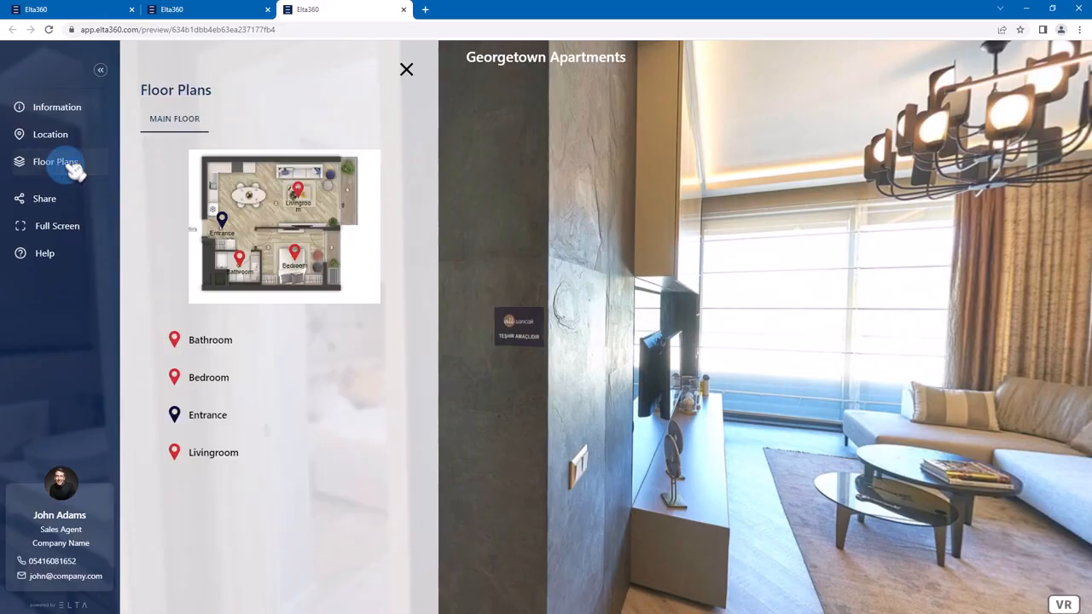
{"action": "left_click", "coordinate": [197, 340]}
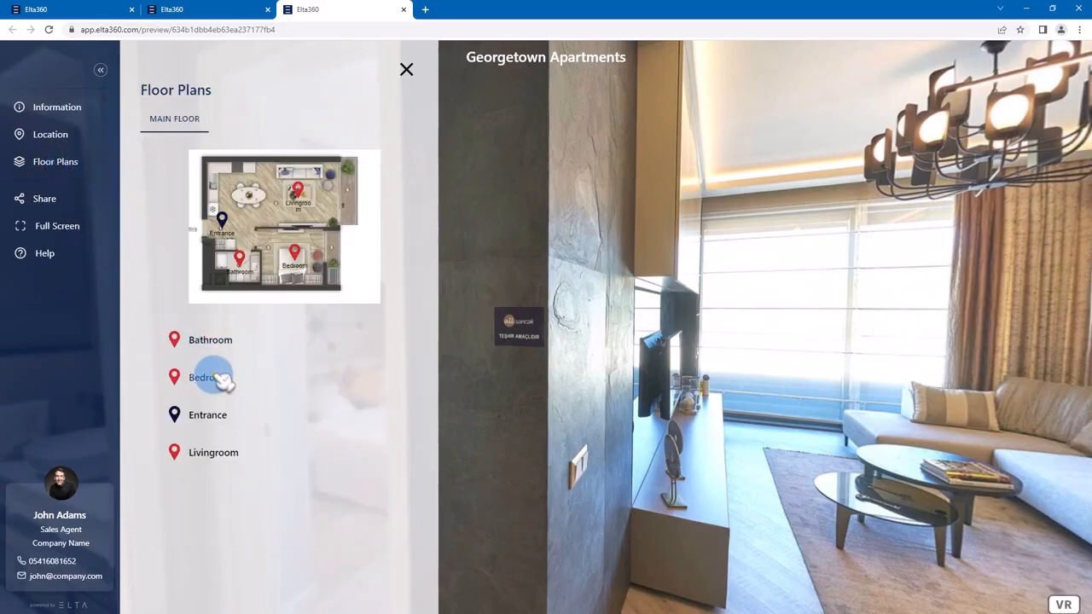
{"action": "left_click", "coordinate": [217, 375]}
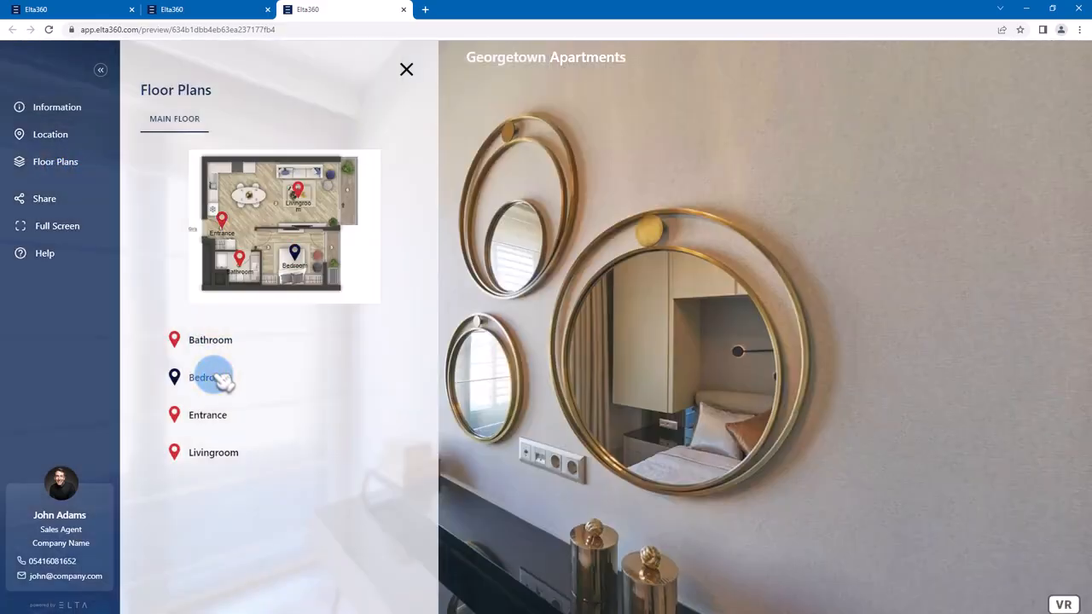
{"action": "left_click_drag", "start_coordinate": [639, 302], "coordinate": [443, 274]}
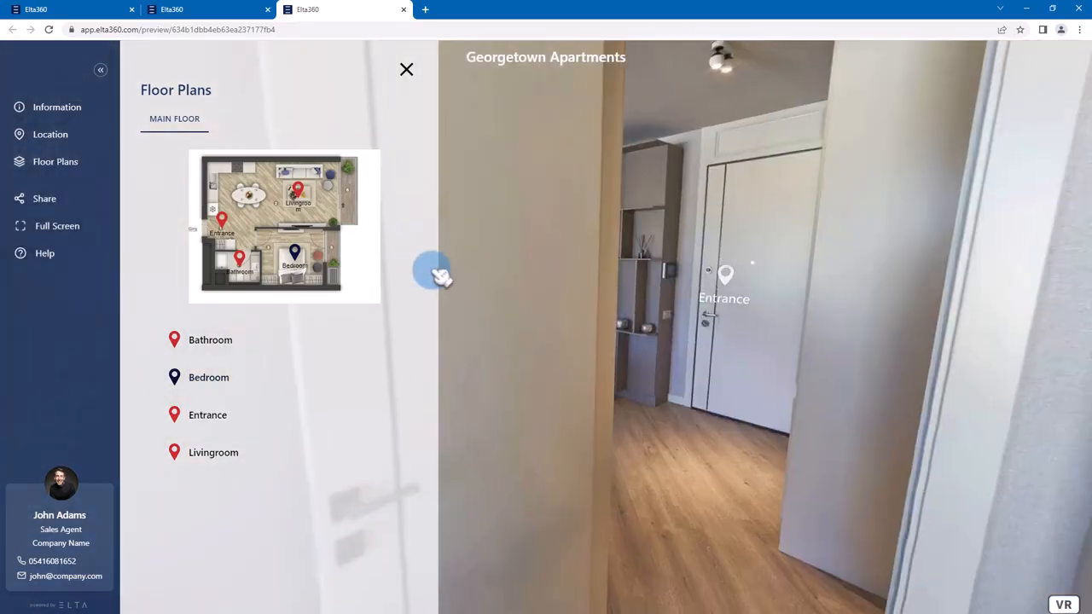
- Show the tour's sharing options, and use VR mode to go from the Bedroom to the Entrance and look around
{"action": "left_click", "coordinate": [60, 199]}
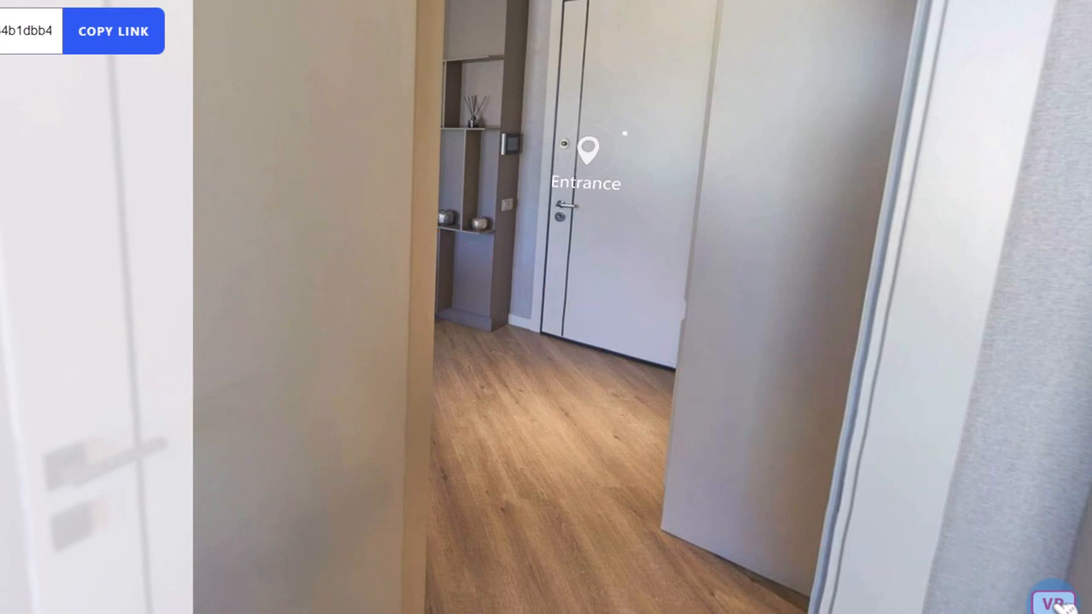
{"action": "left_click", "coordinate": [1058, 603]}
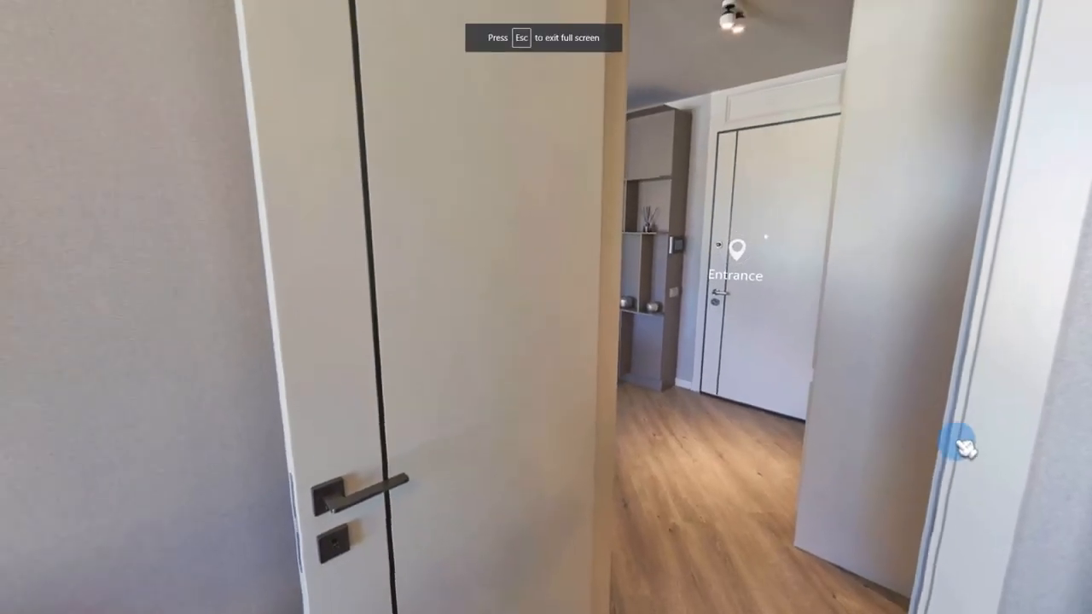
{"action": "left_click_drag", "start_coordinate": [935, 434], "coordinate": [748, 502]}
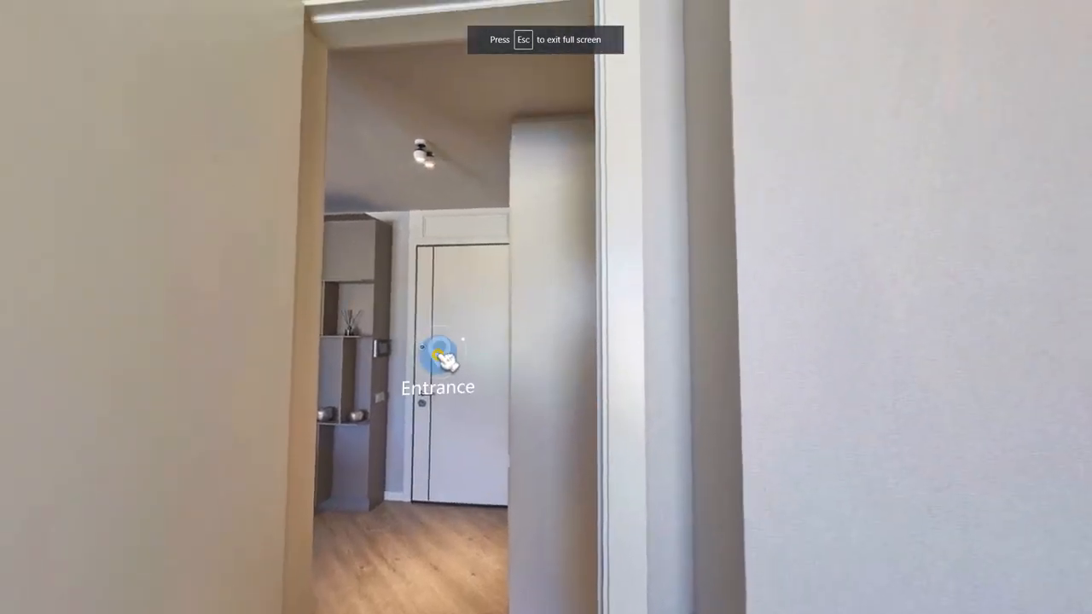
{"action": "left_click", "coordinate": [443, 357]}
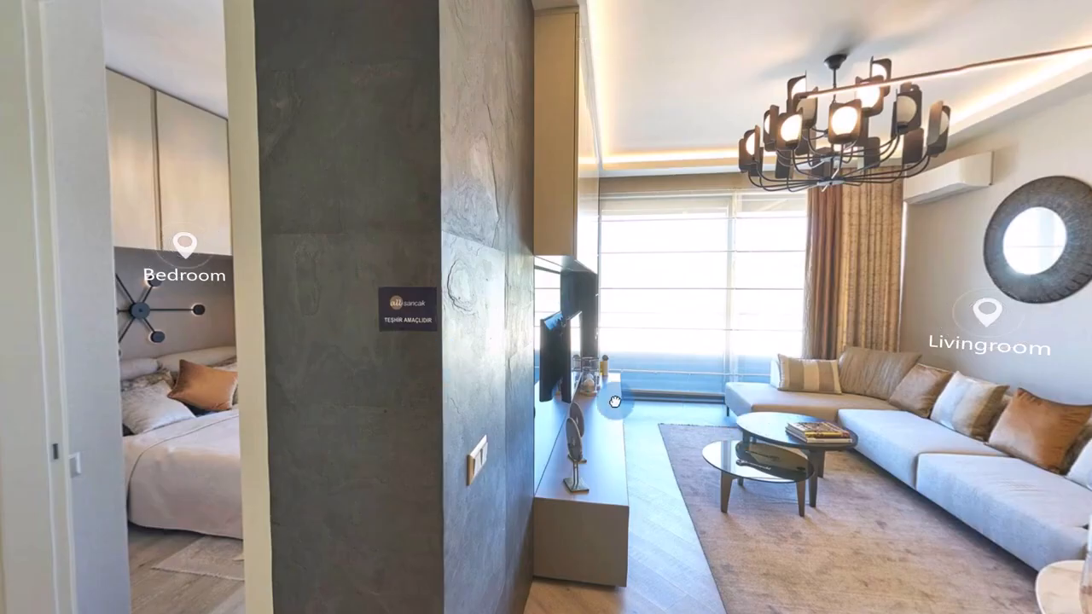
{"action": "left_click_drag", "start_coordinate": [614, 401], "coordinate": [750, 381]}
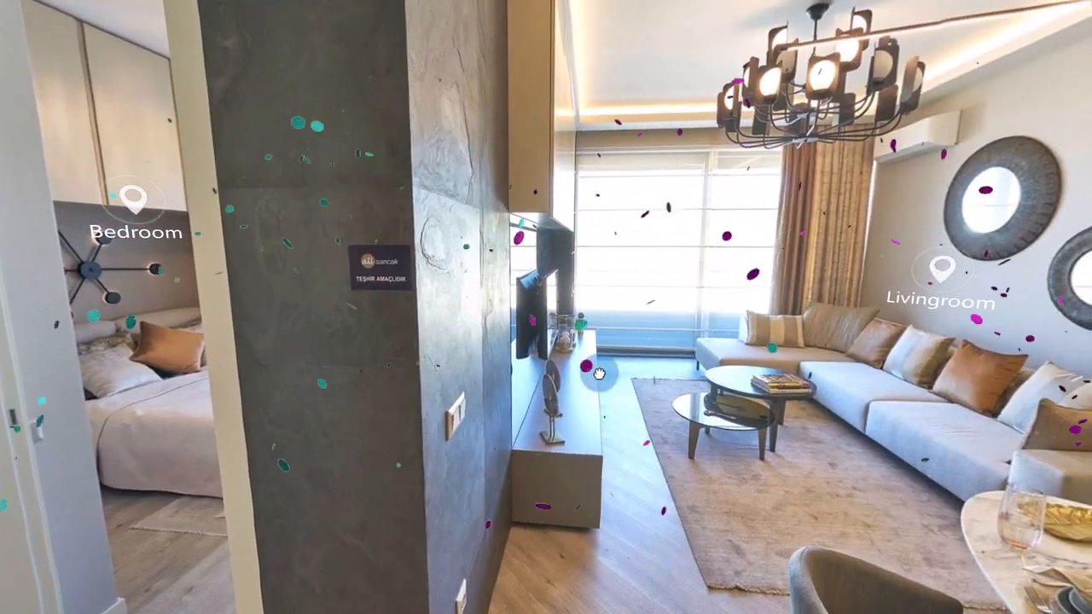